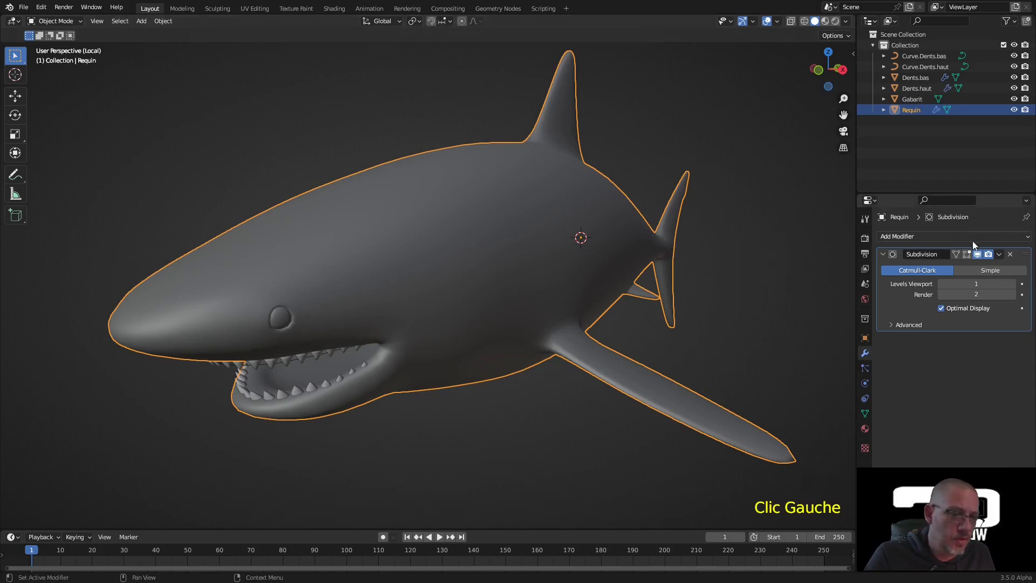
Remove the Subdivision modifier from the shark Requin and switch it to Sculpt Mode.
left_click(1010, 254)
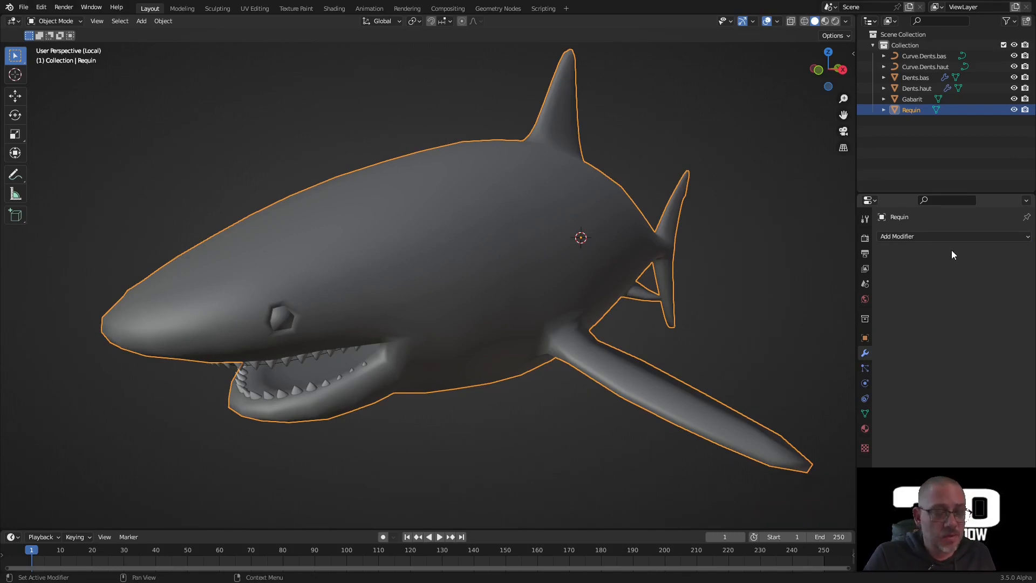
left_click(910, 238)
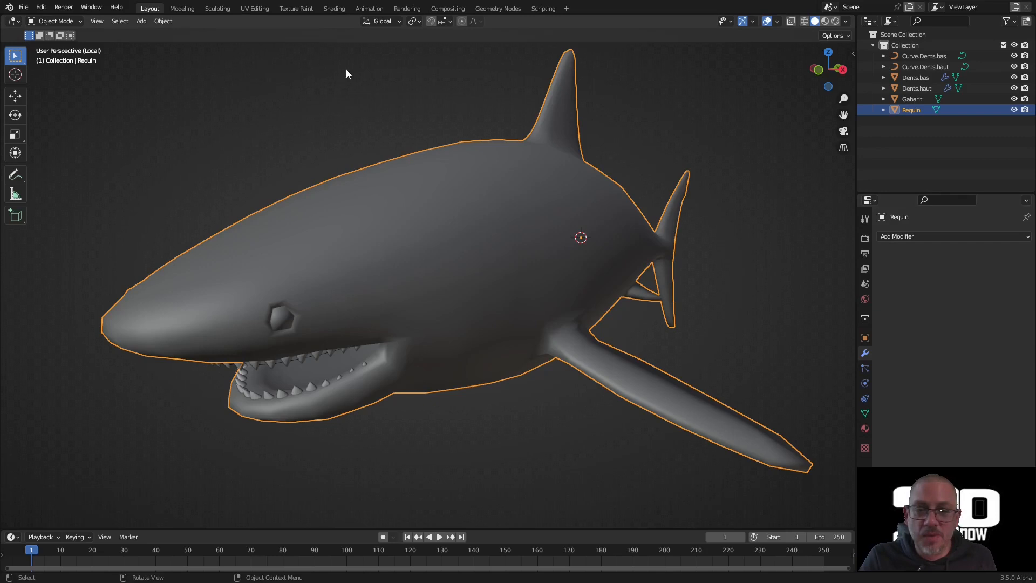
left_click(64, 20)
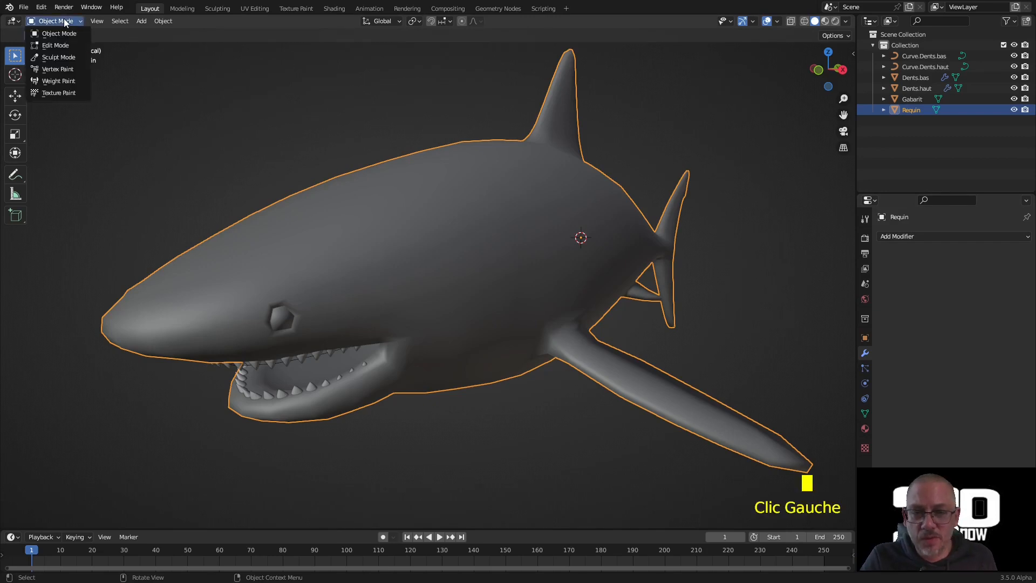
left_click(73, 57)
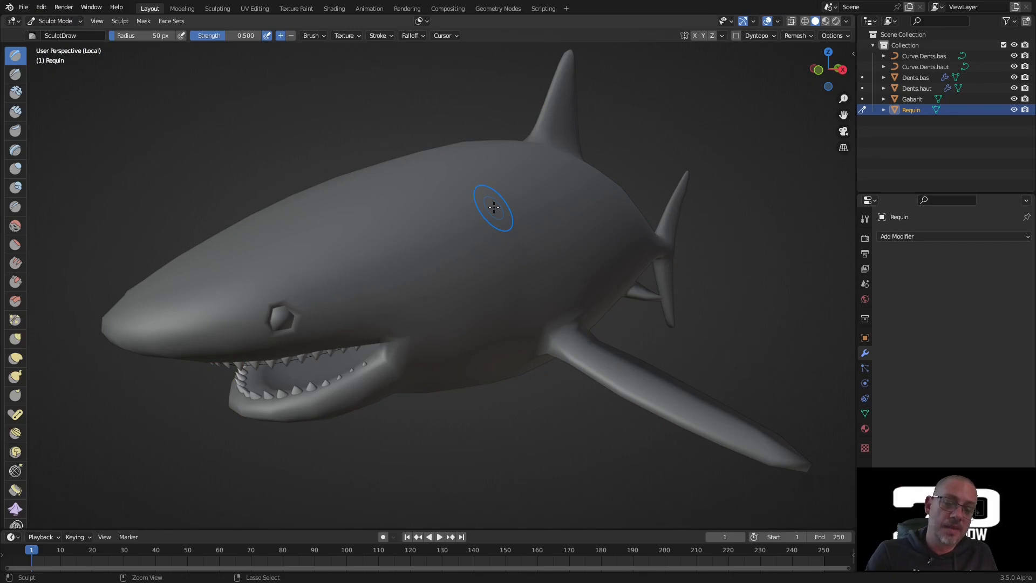
Add a Multires modifier at subdivision level 4 to the shark and turn off Optimal Display.
key("ctrl+4")
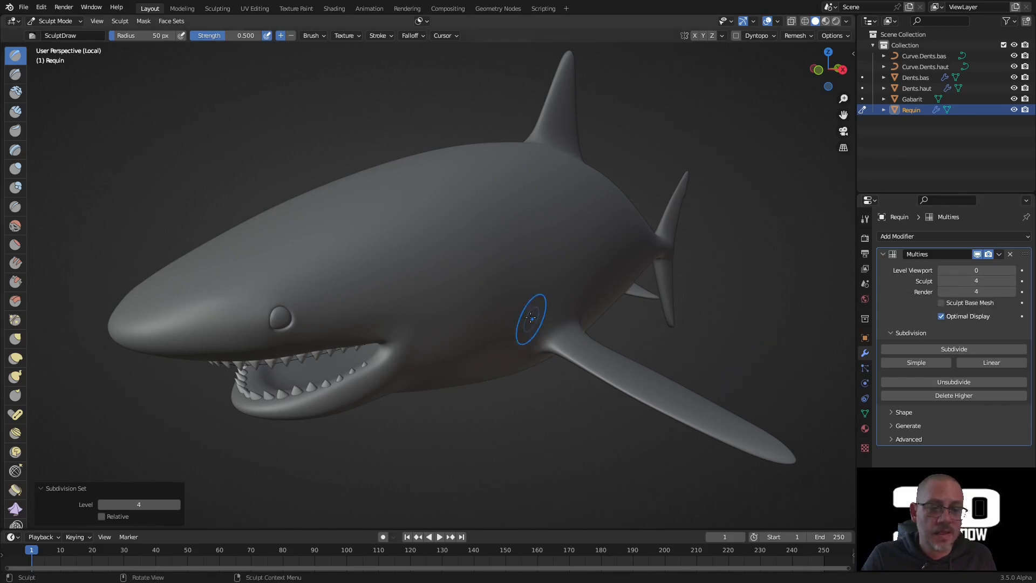
left_click(941, 317)
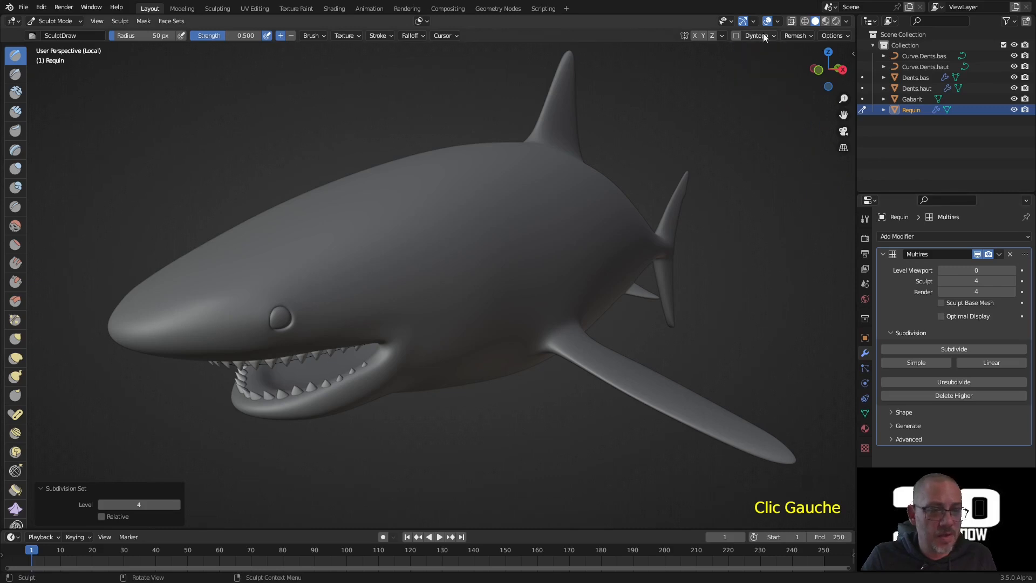
Show the wireframe overlay to examine the shark's mesh density around the head and body, and hide it again.
left_click(778, 21)
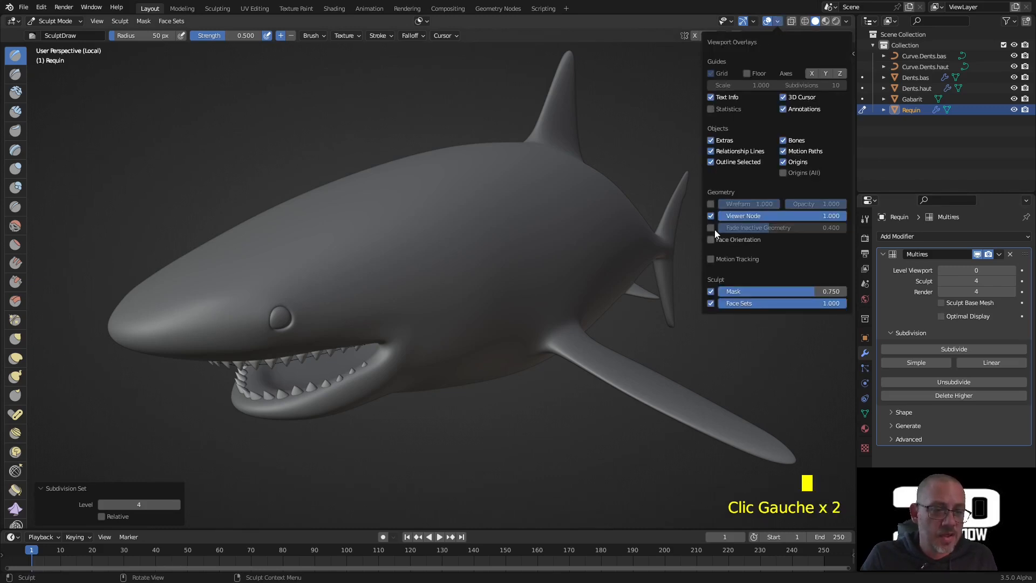
left_click(711, 205)
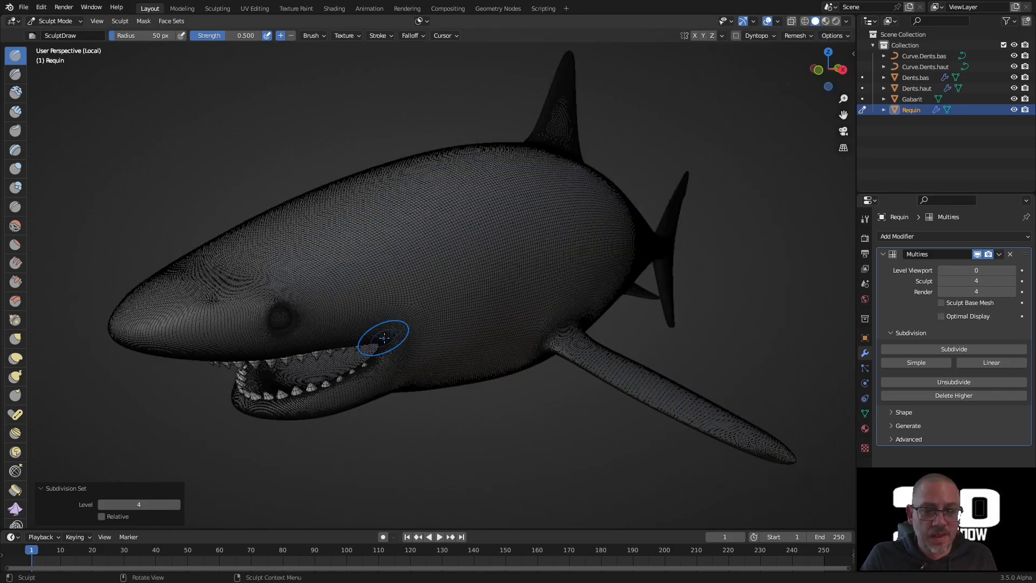
scroll(385, 338, "up", 3)
scroll(384, 342, "down", 1)
middle_click_drag(382, 343, 385, 300)
scroll(477, 345, "down", 2)
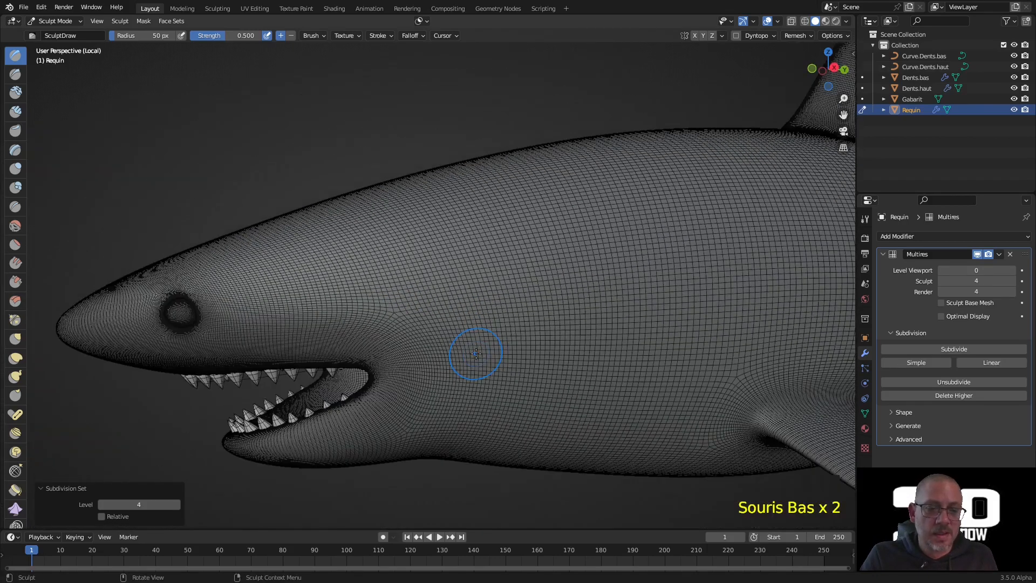
scroll(502, 354, "down", 2)
middle_click_drag(502, 354, 542, 378)
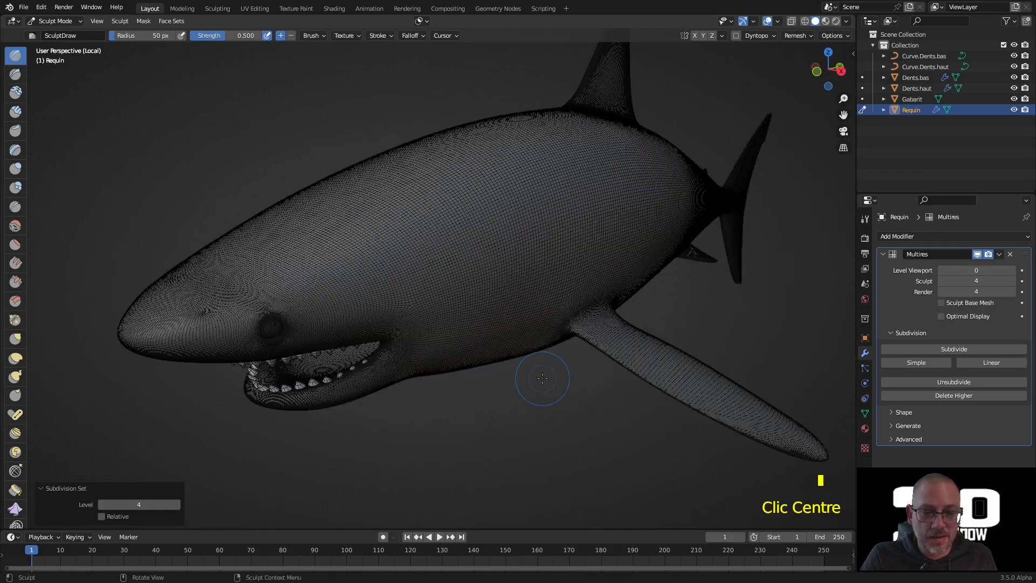
left_click(778, 21)
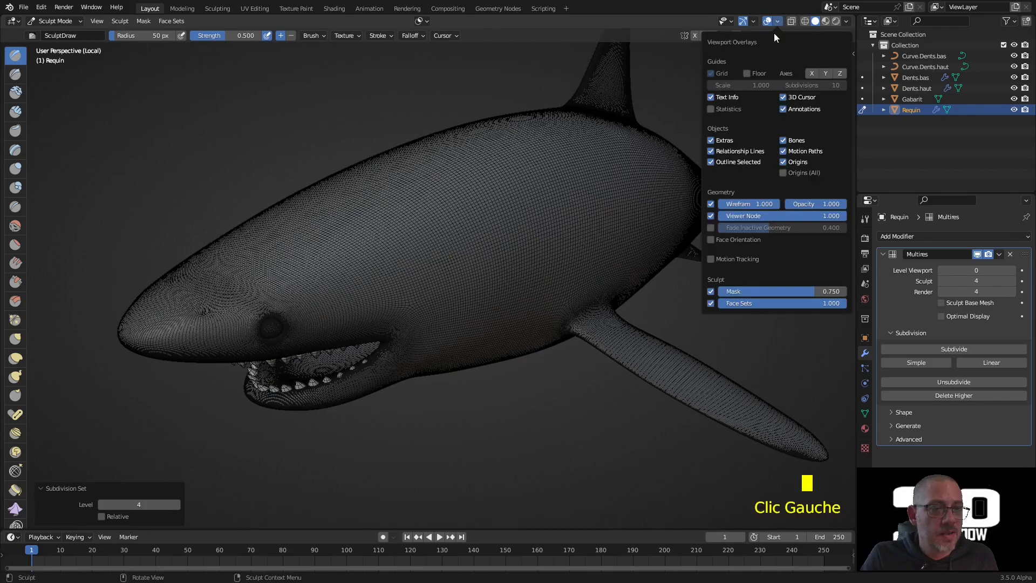
left_click(711, 204)
Enable X-axis sculpt symmetry and leave local view so the reference image plane is shown.
middle_click_drag(606, 273, 576, 270)
scroll(552, 293, "down", 2)
scroll(561, 278, "up", 2)
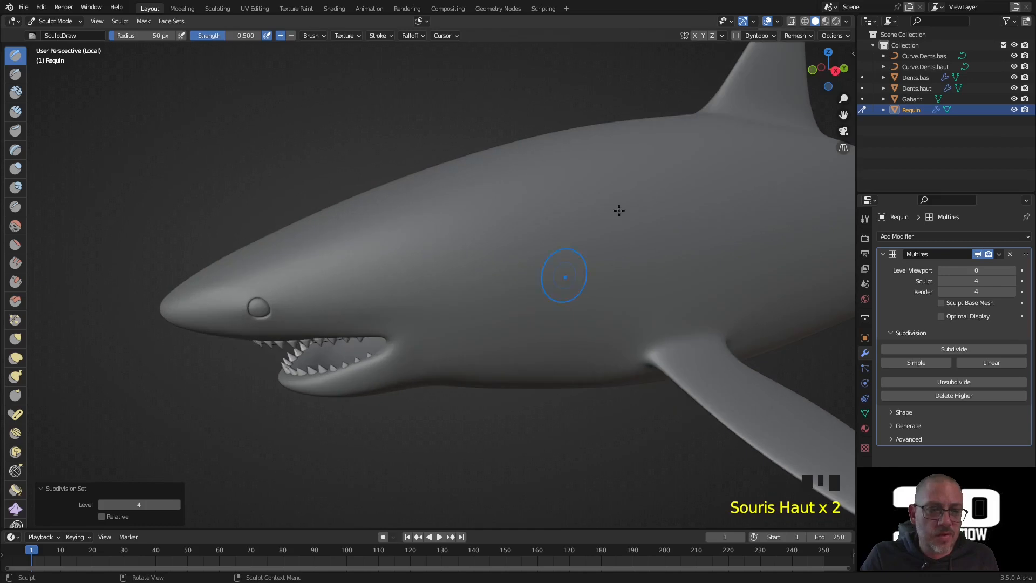
left_click(694, 36)
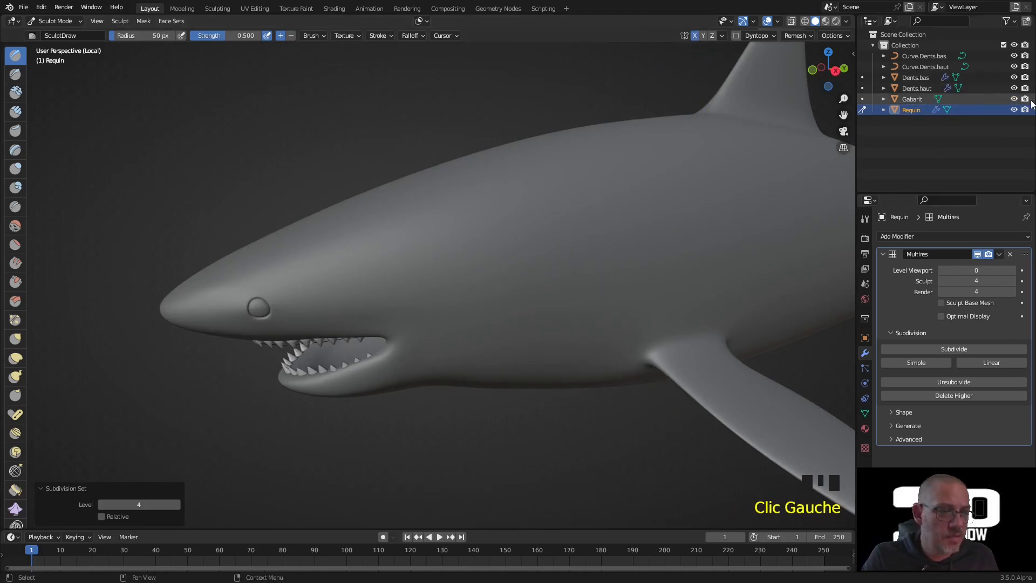
key("KP_Divide")
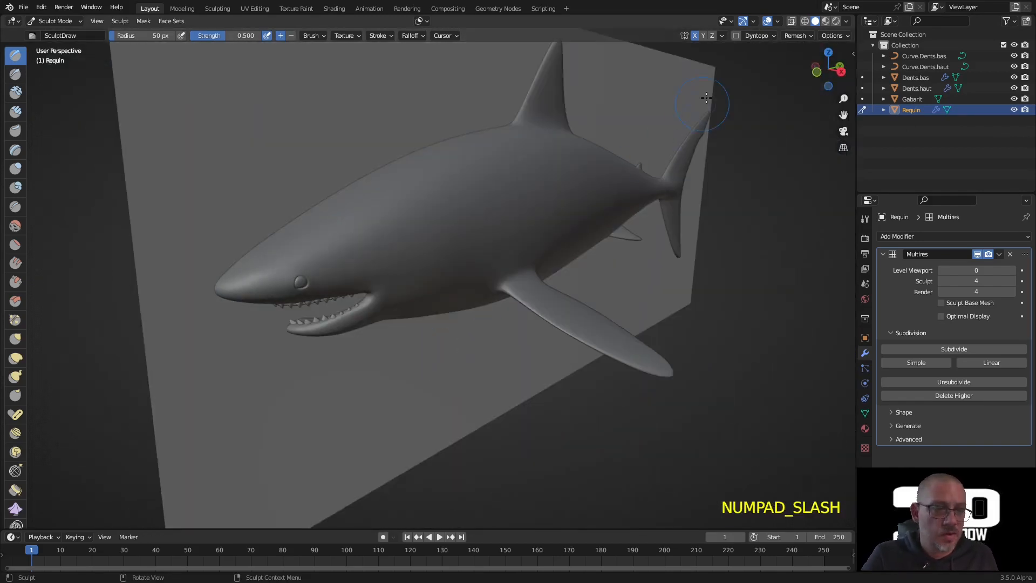
Set the solid shading colour to Texture with X-ray on, and line up the shark with its reference in right orthographic view.
left_click(846, 21)
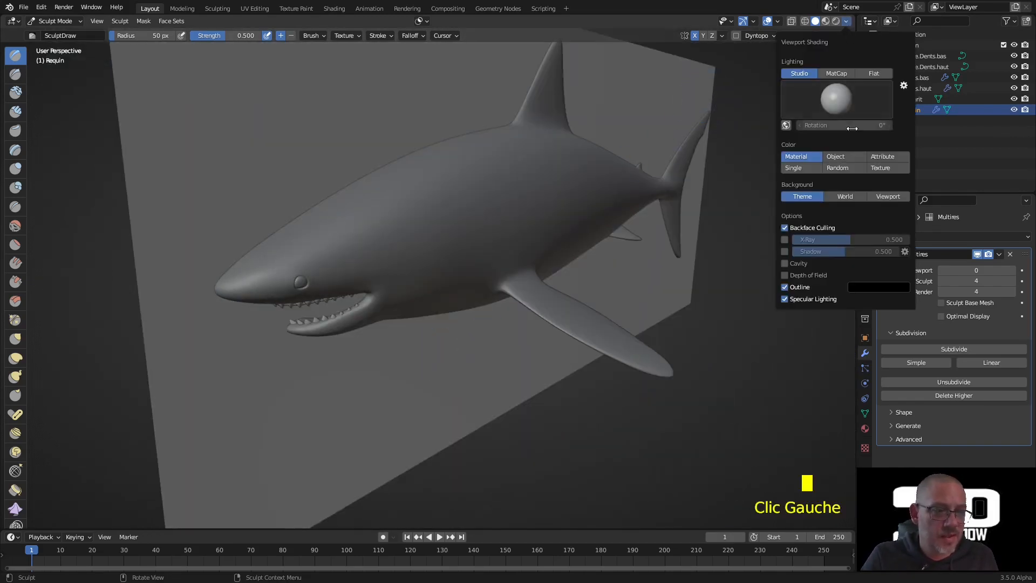
left_click(884, 167)
mouse_move(464, 323)
middle_mouse_down()
mouse_move(479, 332)
mouse_move(526, 263)
middle_mouse_up()
key("alt+z")
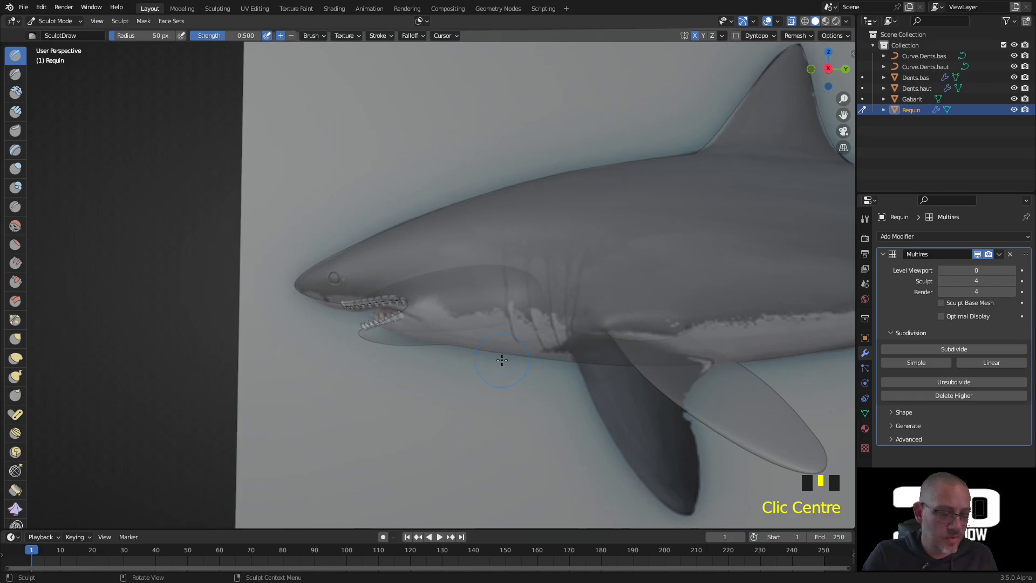
key("KP_1")
key("KP_3")
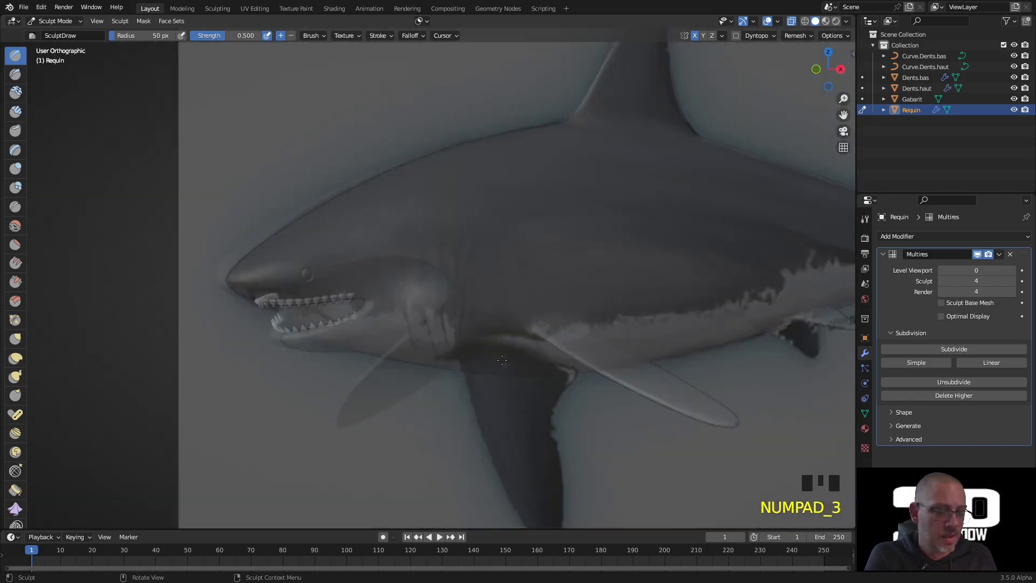
middle_click_drag(589, 351, 431, 357, "shift")
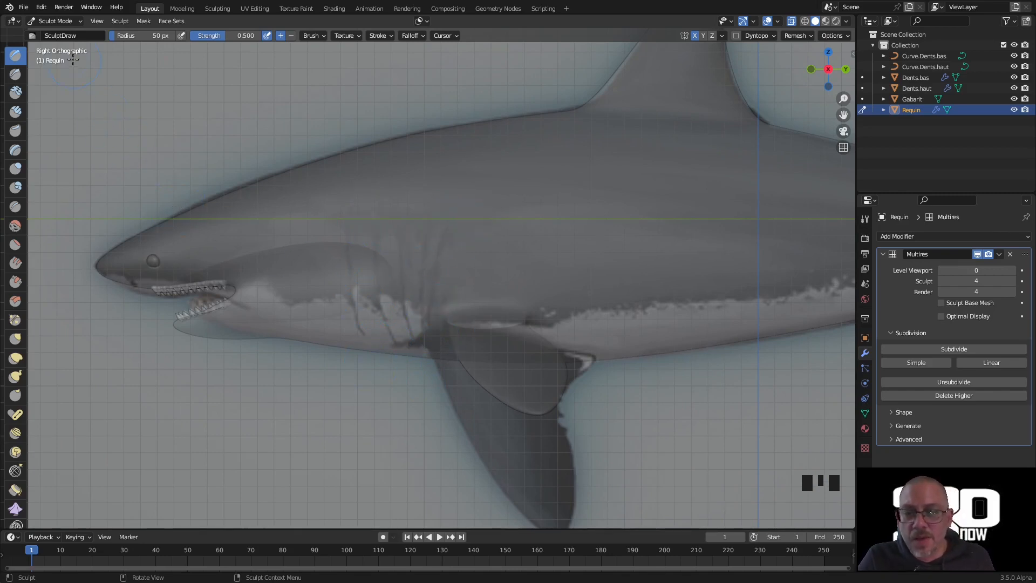
Set up the Draw Sharp brush with a 19 px radius and Stabilize Stroke enabled.
left_click(19, 77)
left_click_drag(26, 74, 95, 92)
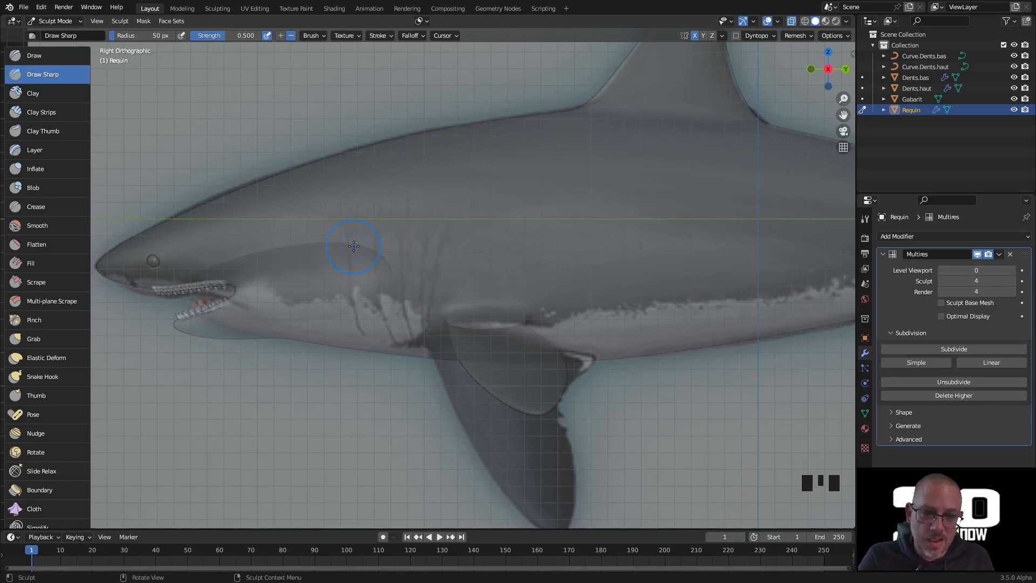
key("f")
key("f")
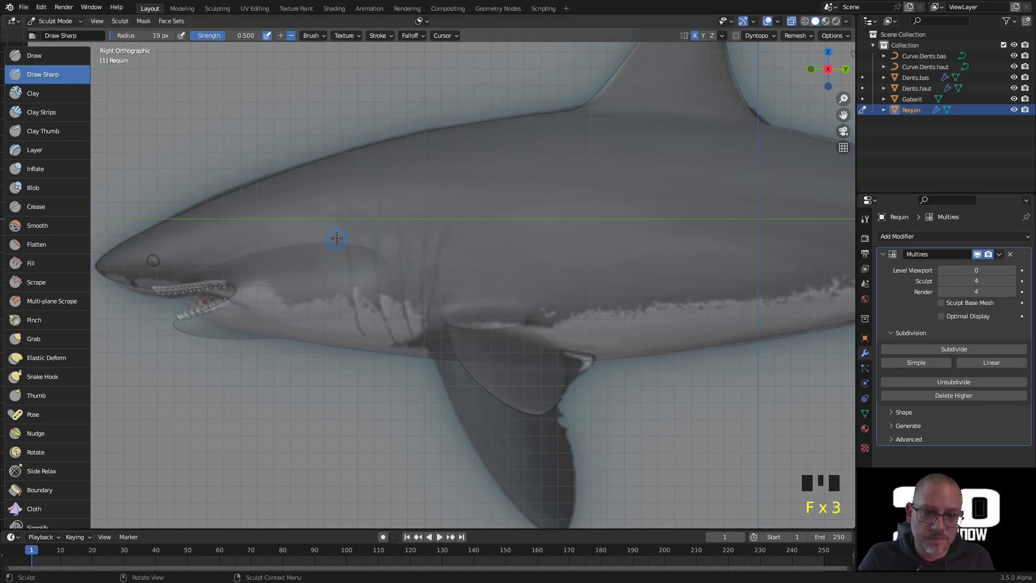
middle_click_drag(398, 236, 411, 204, "shift")
scroll(420, 222, "up", 2)
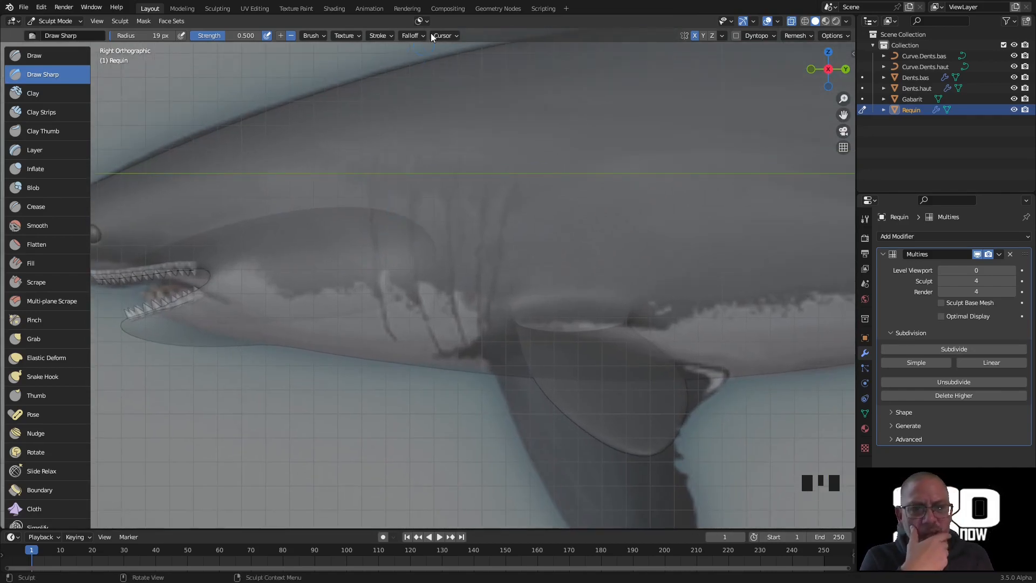
left_click(386, 36)
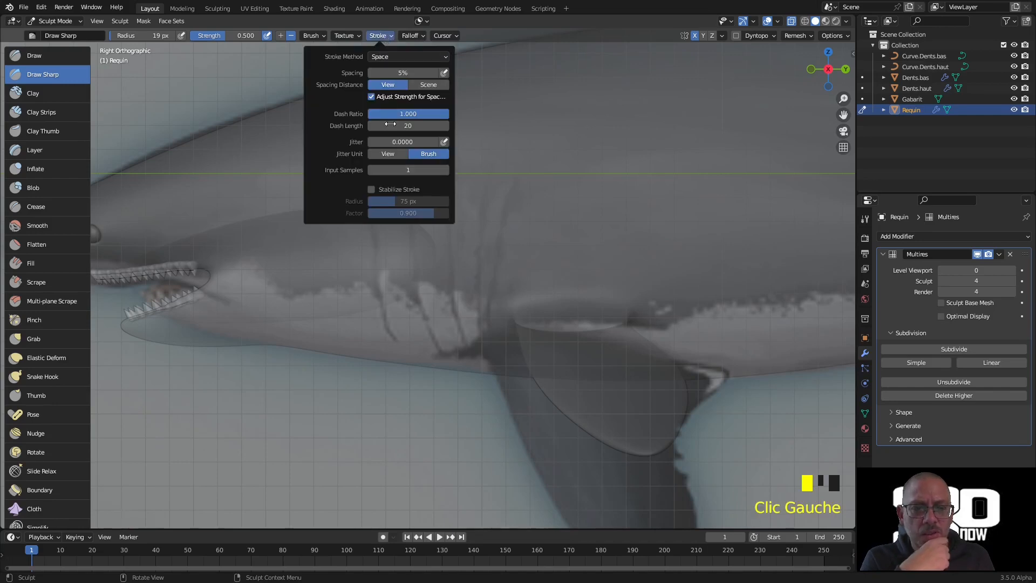
left_click(371, 189)
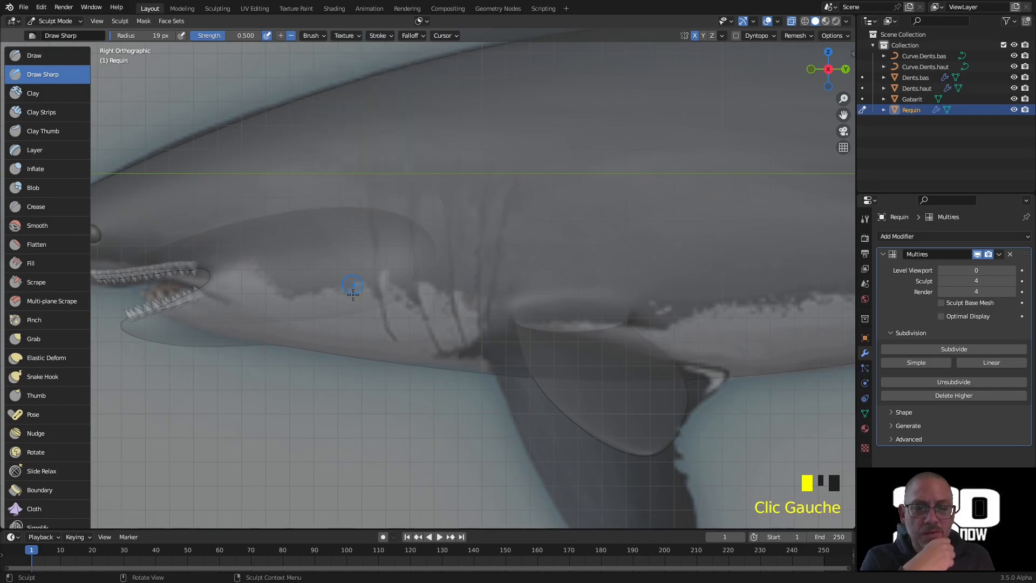
Carve the first three gill slits from the head side, following the dark gill lines of the reference image.
left_click_drag(370, 196, 374, 236)
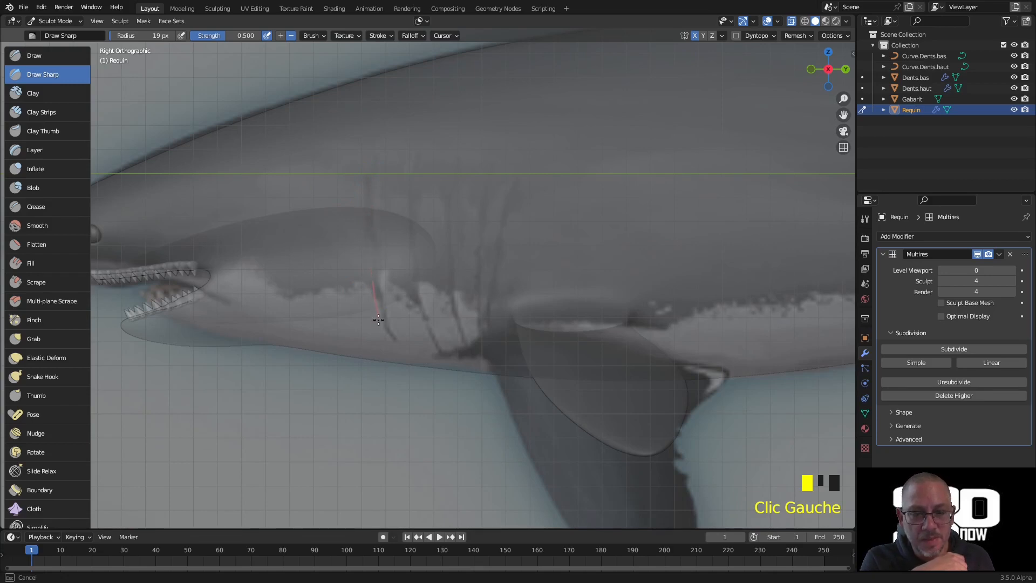
left_click_drag(392, 347, 421, 367)
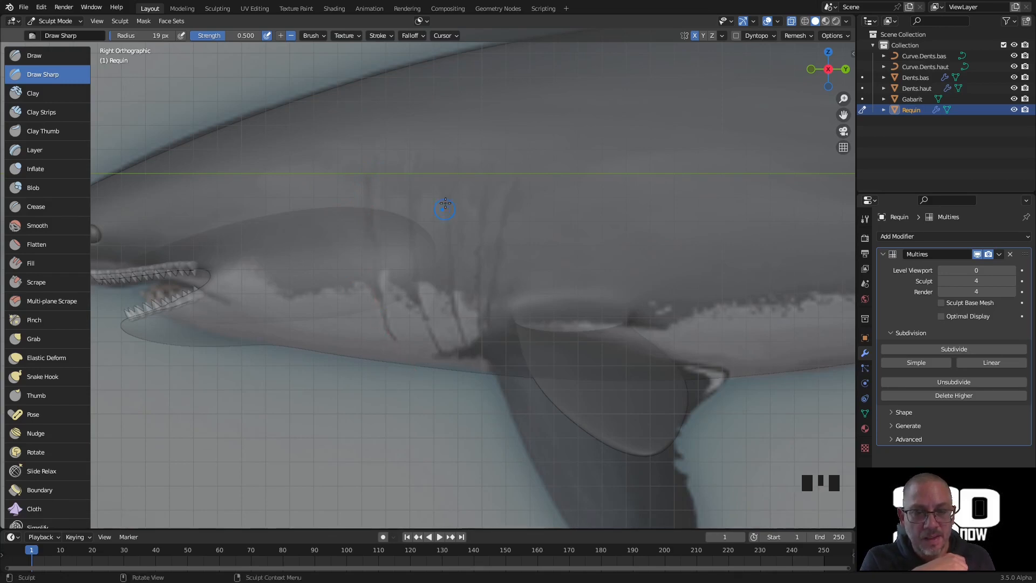
left_click_drag(413, 174, 411, 205)
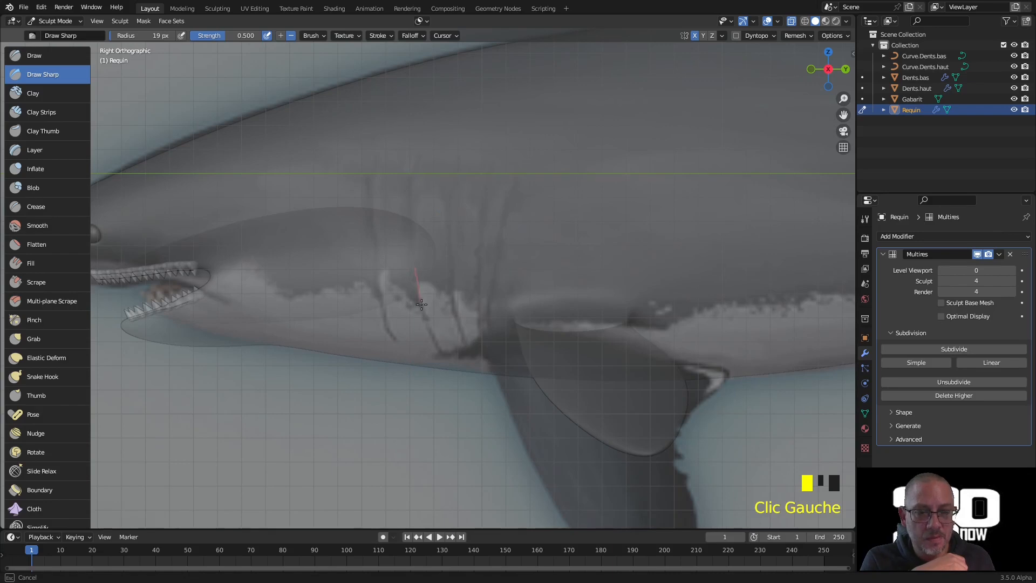
left_click_drag(454, 377, 454, 378)
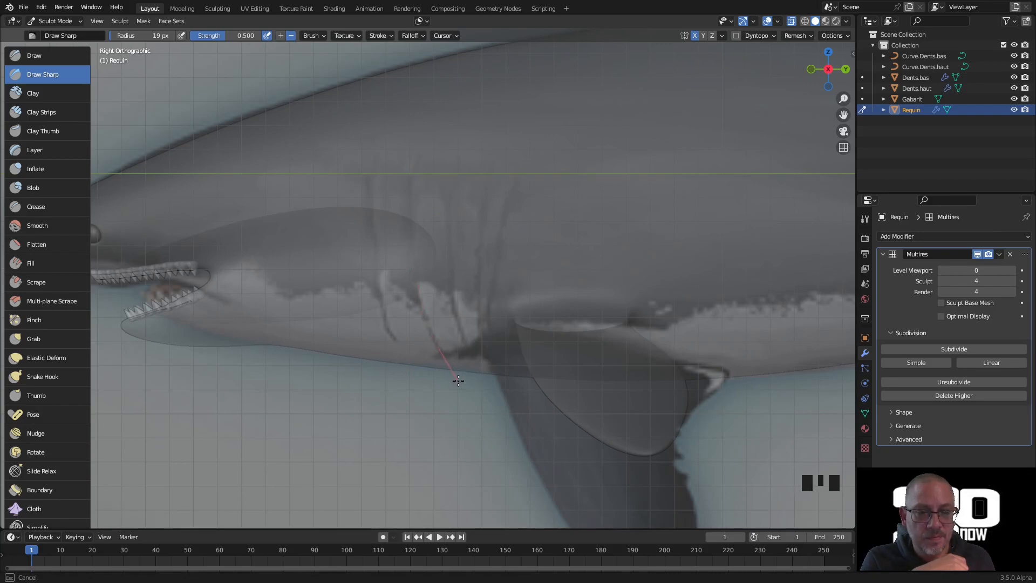
left_click_drag(445, 181, 450, 264)
left_click_drag(472, 367, 482, 378)
left_click_drag(480, 220, 466, 269)
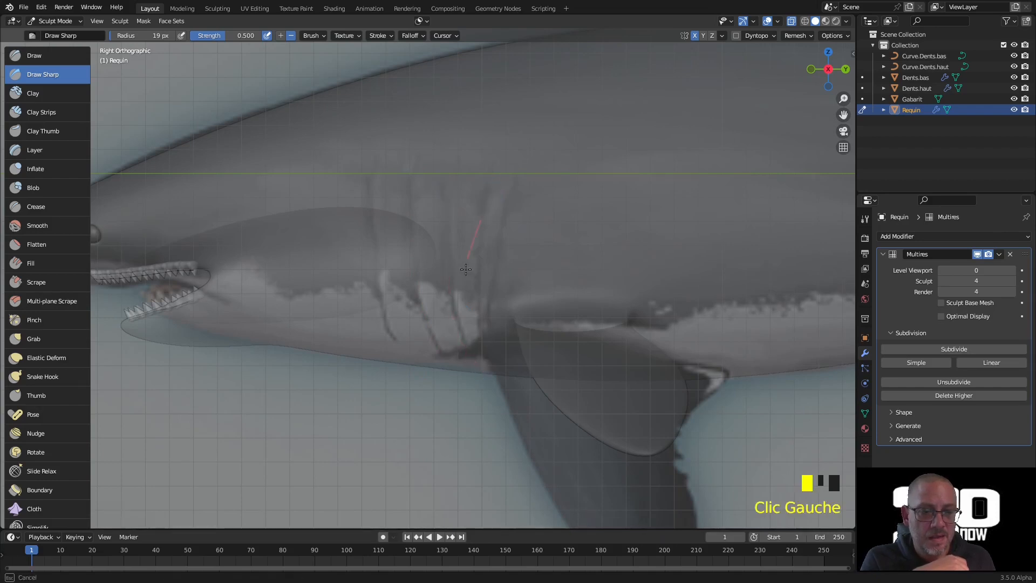
left_click_drag(486, 382, 487, 381)
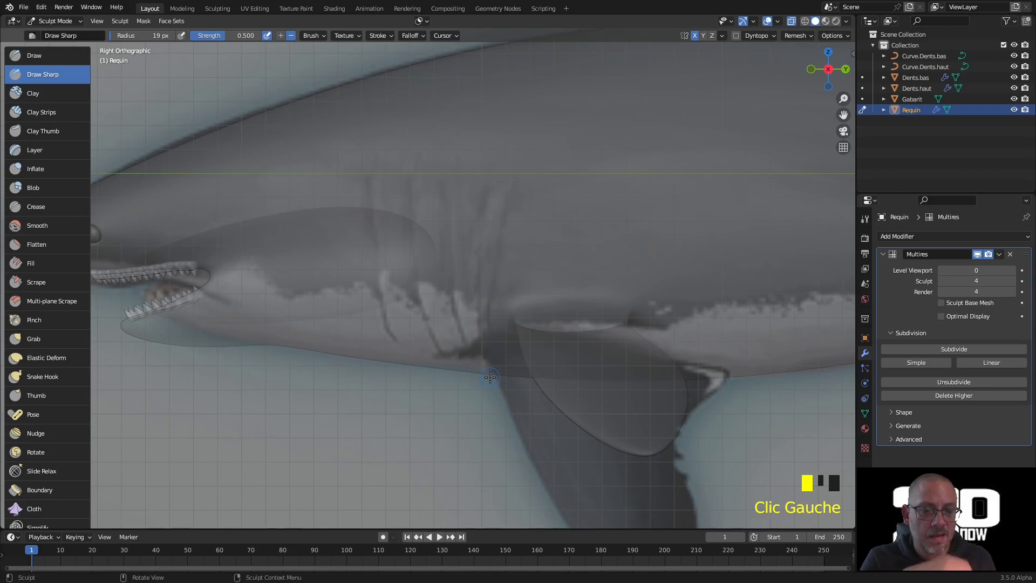
key("ctrl+z")
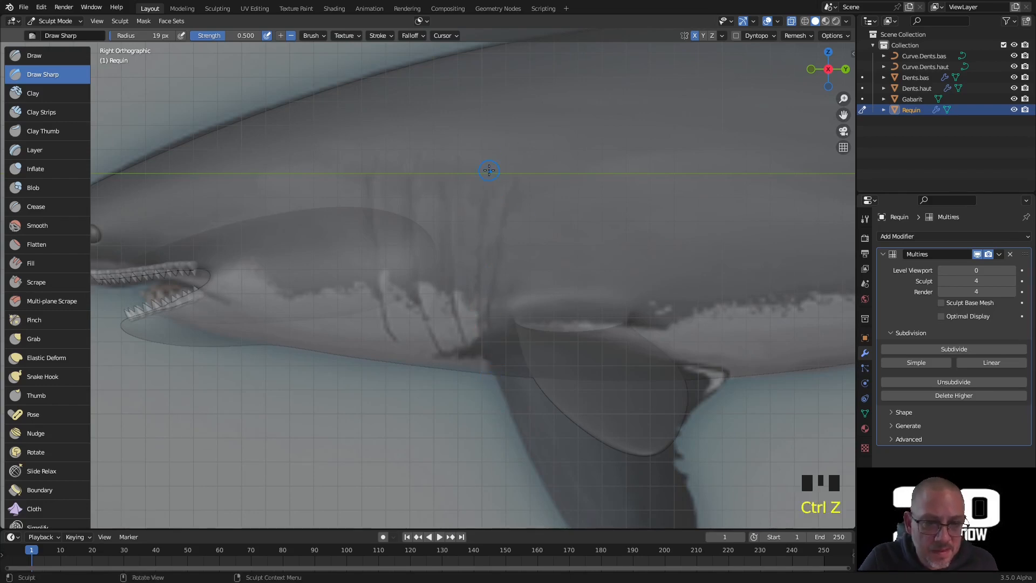
Carve the fourth and fifth gill slits just ahead of the pectoral fin, following the reference image.
left_click_drag(483, 194, 474, 234)
left_click_drag(472, 295, 491, 375)
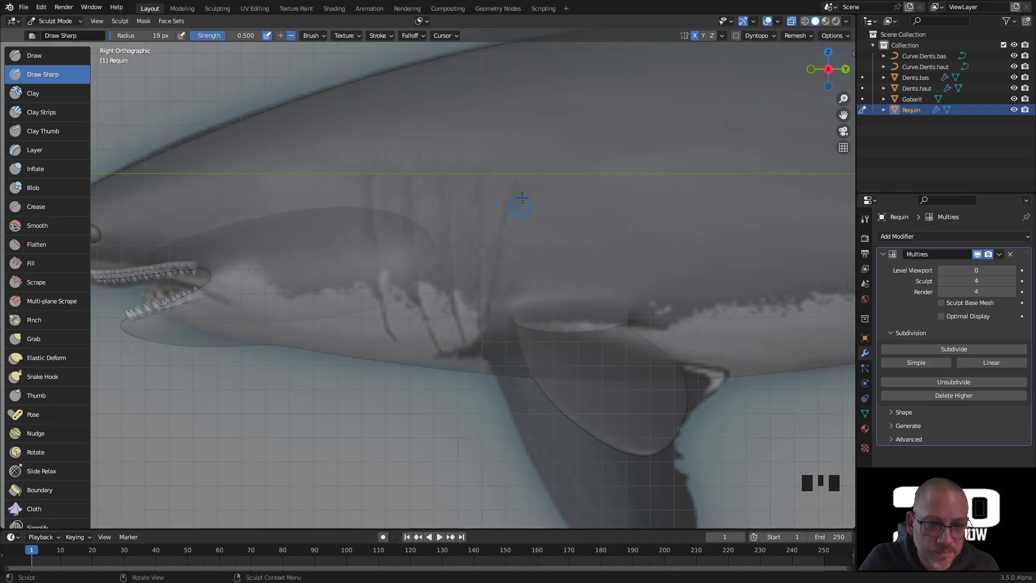
left_click_drag(524, 169, 524, 168)
left_click_drag(494, 254, 487, 314)
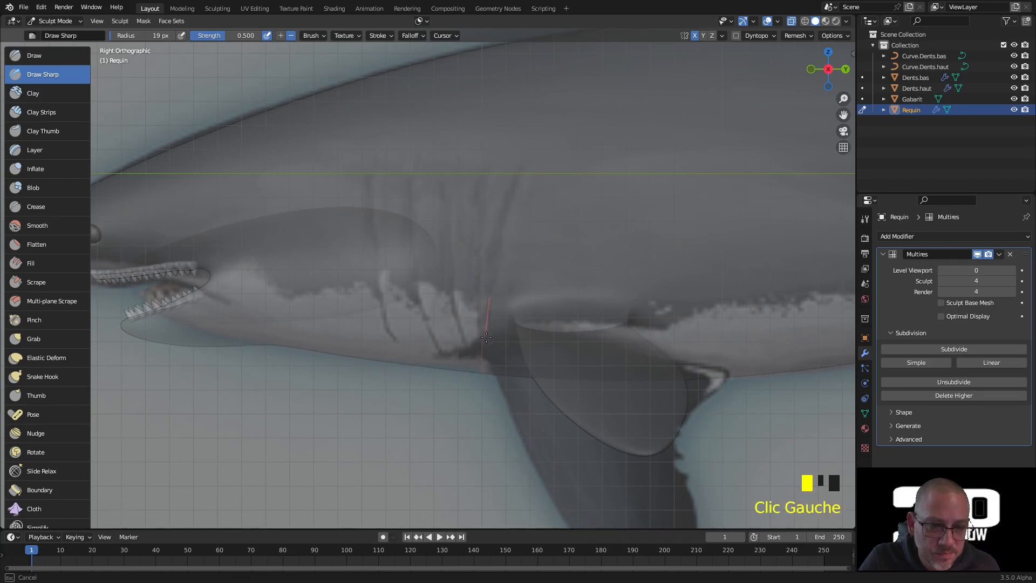
left_click_drag(499, 361, 499, 362)
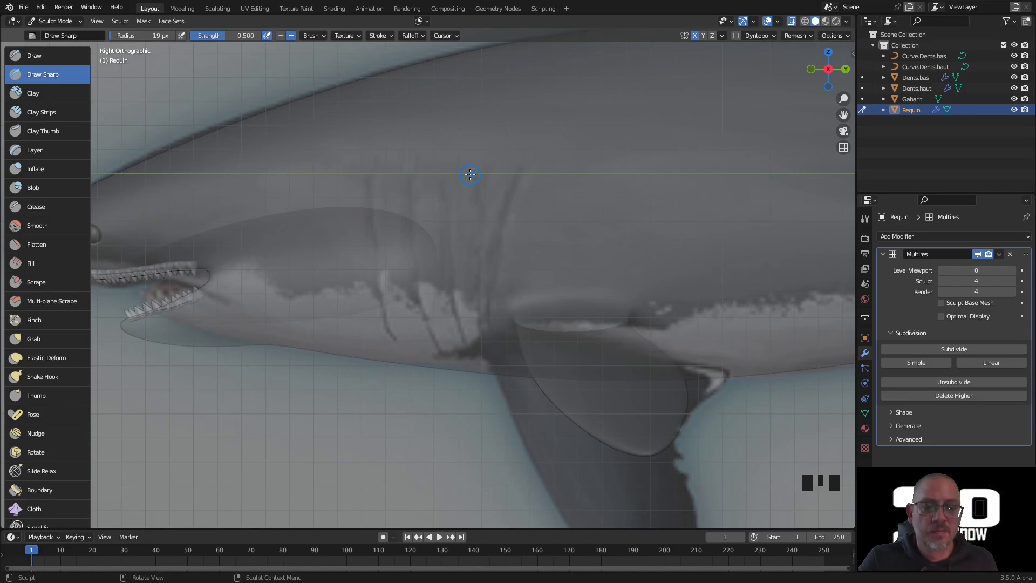
Turn off X-ray to view the carved gills and set the Draw Sharp brush radius to 42 px.
middle_click_drag(470, 174, 401, 217)
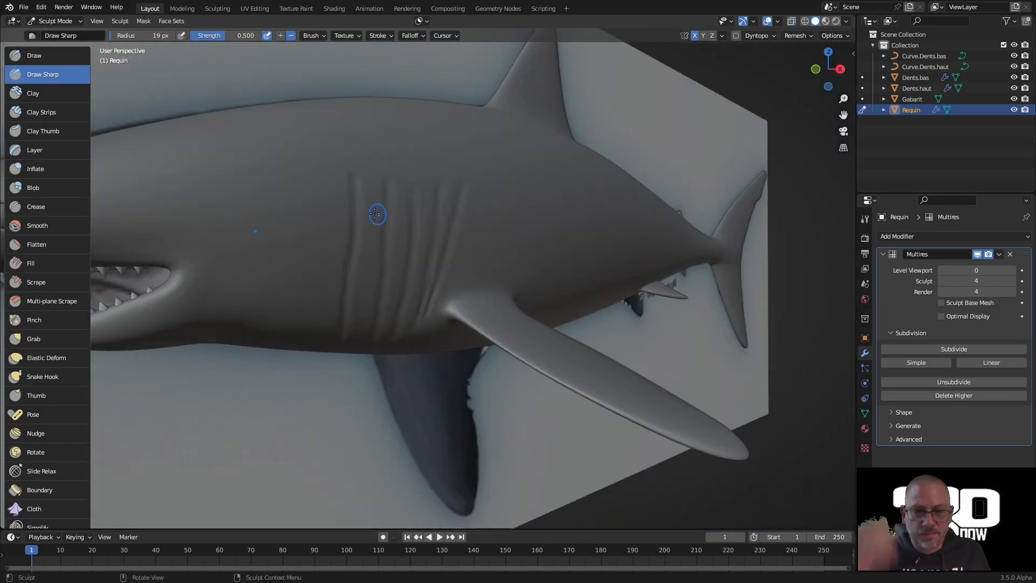
key("f")
left_click(348, 202)
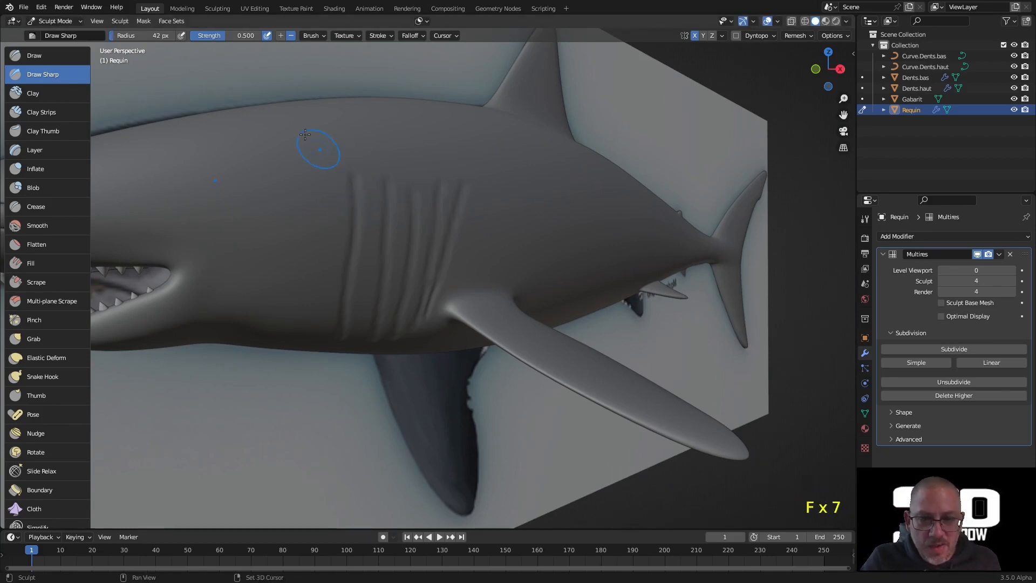
Soften the upper ends of the five gill slits using the Smooth brush at strength 0.364.
left_click(34, 225)
left_click_drag(225, 35, 200, 36)
left_click_drag(347, 162, 348, 163)
left_click(350, 164)
left_click(351, 164)
left_click(354, 165)
left_click(378, 177)
left_click(412, 173)
left_click(423, 176)
left_click(435, 178)
left_click(446, 181)
left_click(462, 186)
Smooth the lower ends of the gill slits so they fade into the belly.
middle_click_drag(462, 187, 449, 146)
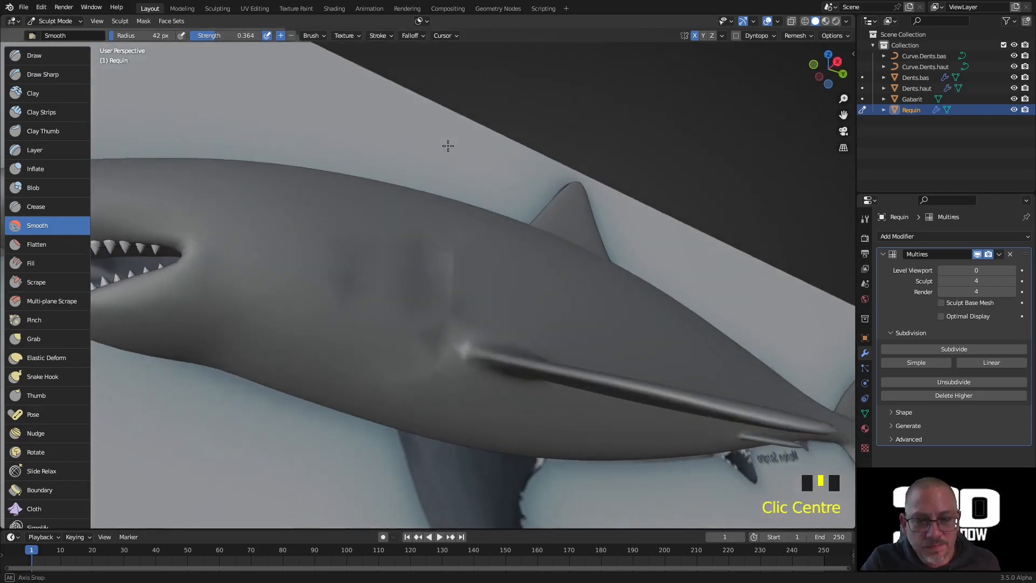
left_click(348, 355)
left_click(372, 365)
left_click(419, 390)
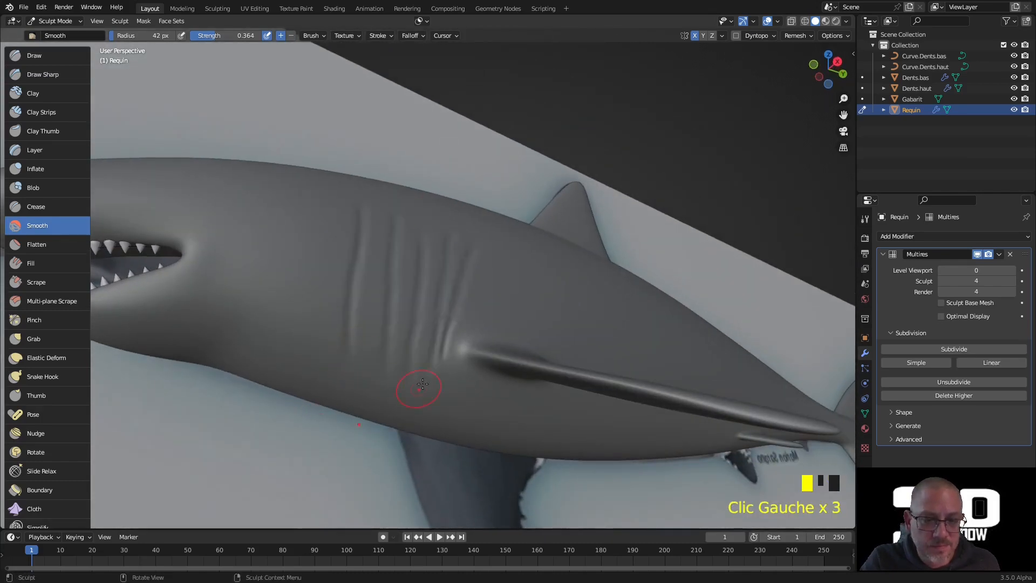
left_click(348, 375)
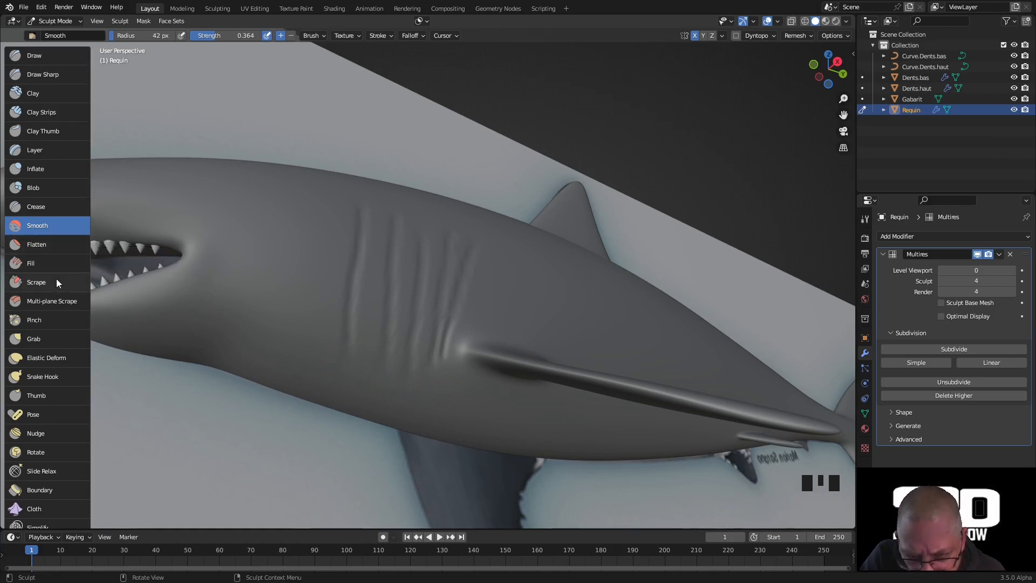
Sharpen the first two gill slits from the head side with the Pinch brush along their length.
left_click(47, 320)
left_click(360, 232)
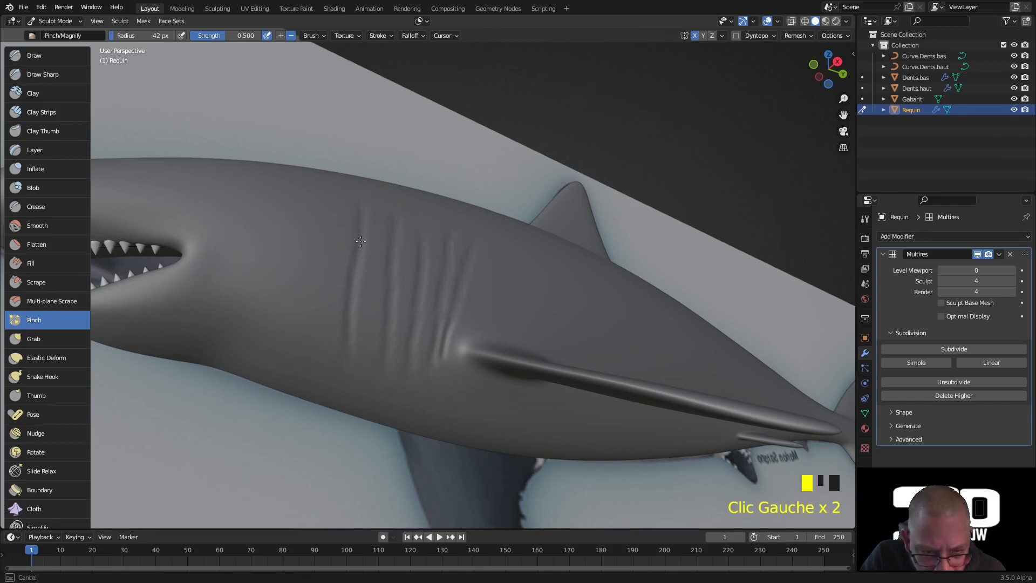
left_click(351, 271)
left_click(349, 326)
left_click(365, 319)
left_click(393, 229)
left_click(389, 300)
left_click(397, 281)
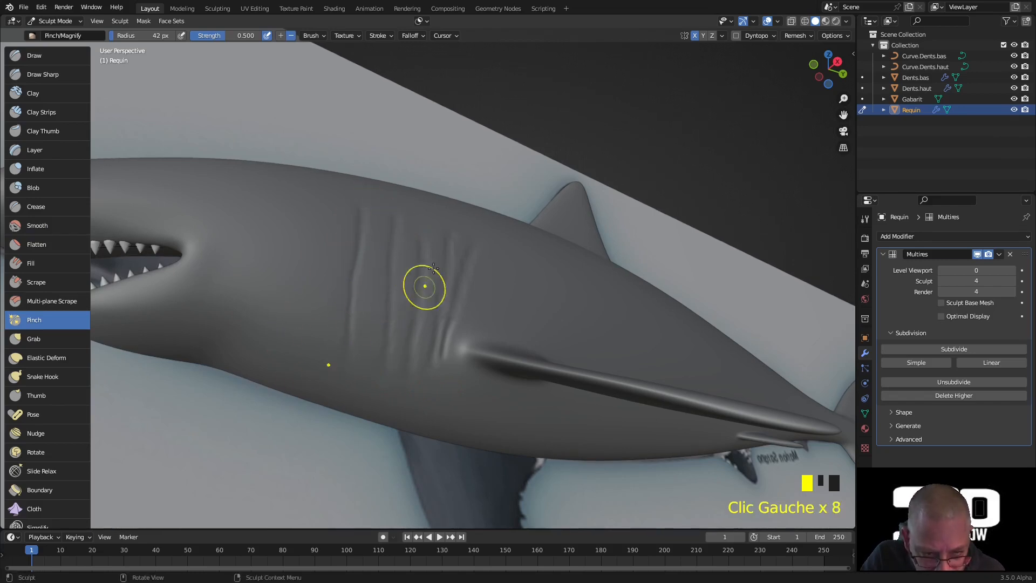
Pinch along the third and fourth gill slits to tighten their creases.
left_click(419, 251)
left_click(414, 318)
left_click(410, 345)
left_click(448, 249)
left_click(439, 264)
left_click(446, 257)
left_click(432, 329)
Refine the three gill slits nearest the pectoral fin up close with more Pinch strokes, including the fifth slit.
middle_click_drag(435, 351, 458, 296)
scroll(473, 277, "up", 5)
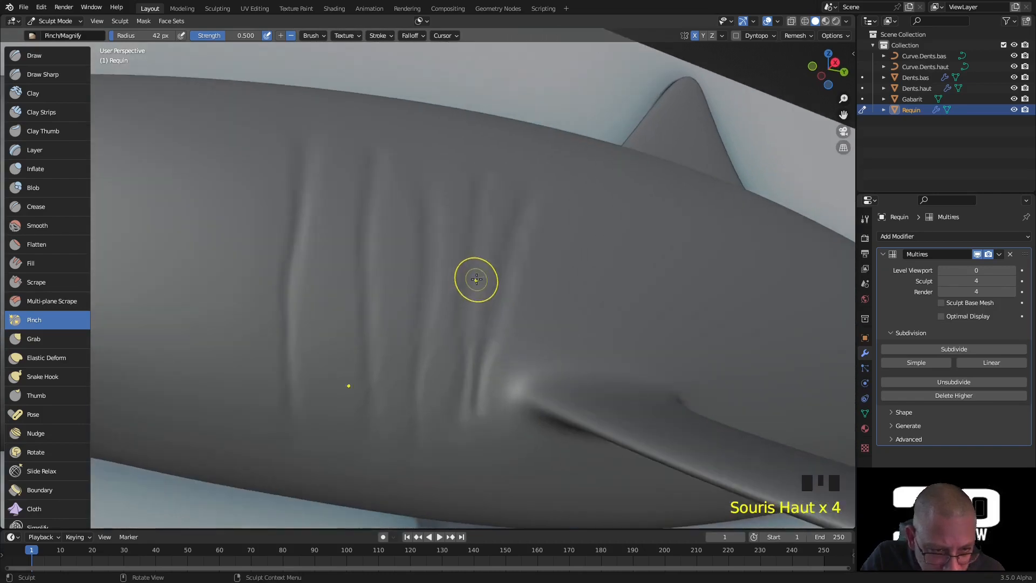
left_click(430, 245)
left_click(437, 227)
left_click(424, 345)
left_click(426, 337)
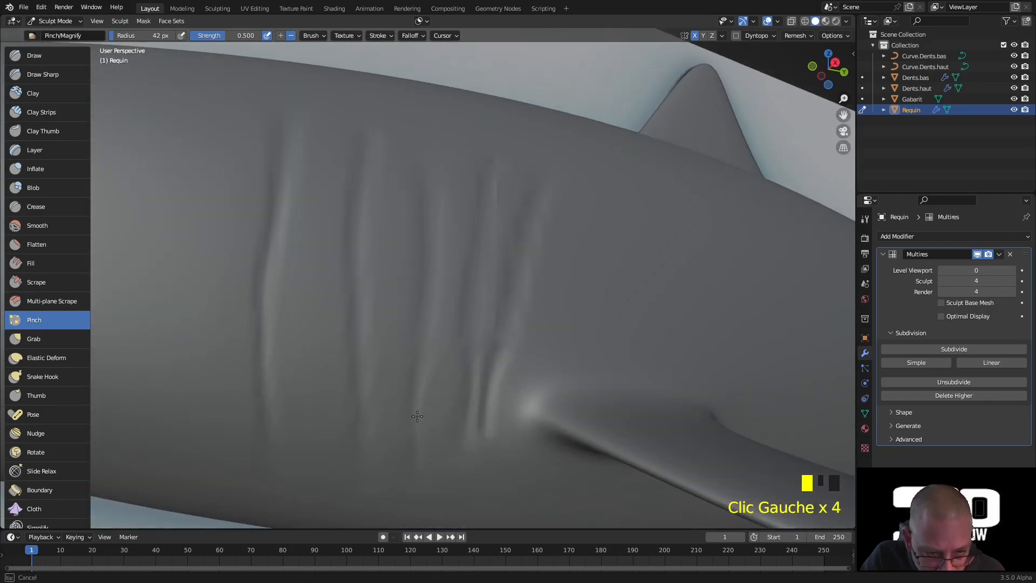
left_click(471, 280)
left_click(542, 220)
left_click(499, 324)
left_click(542, 221)
left_click(534, 236)
Check the pinched gills on the whole shark, then return to the Draw Sharp brush for detailing the mouth corner.
scroll(494, 285, "down", 5)
middle_click_drag(494, 284, 464, 302)
scroll(502, 308, "down", 5)
scroll(491, 307, "up", 5)
scroll(455, 300, "down", 6)
scroll(448, 299, "up", 4)
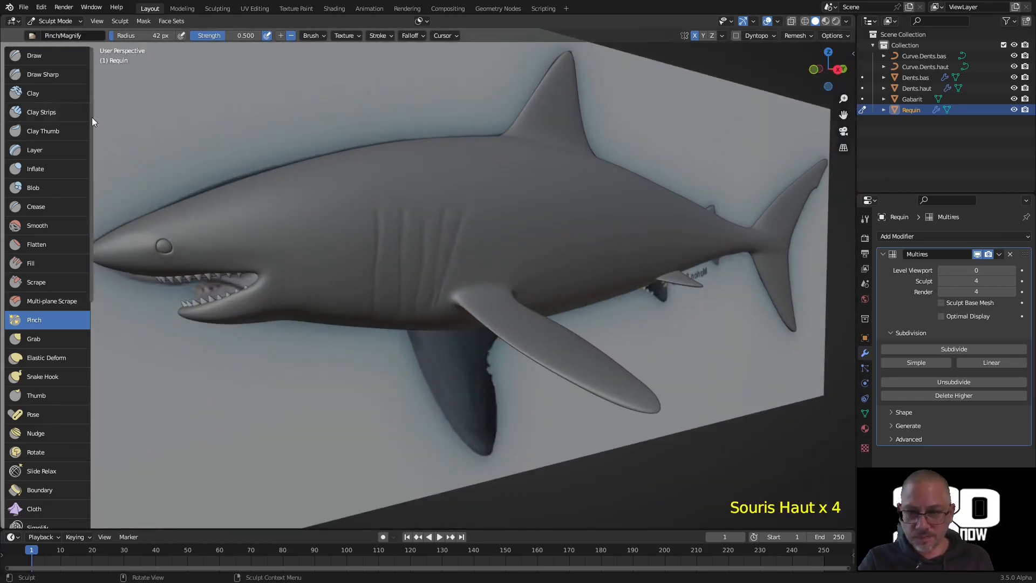
left_click(51, 74)
scroll(278, 231, "up", 2)
middle_click_drag(273, 259, 386, 233, "shift")
mouse_move(330, 228)
left_mouse_down()
mouse_move(353, 283)
mouse_move(339, 304)
mouse_move(324, 226)
mouse_move(351, 247)
left_mouse_up()
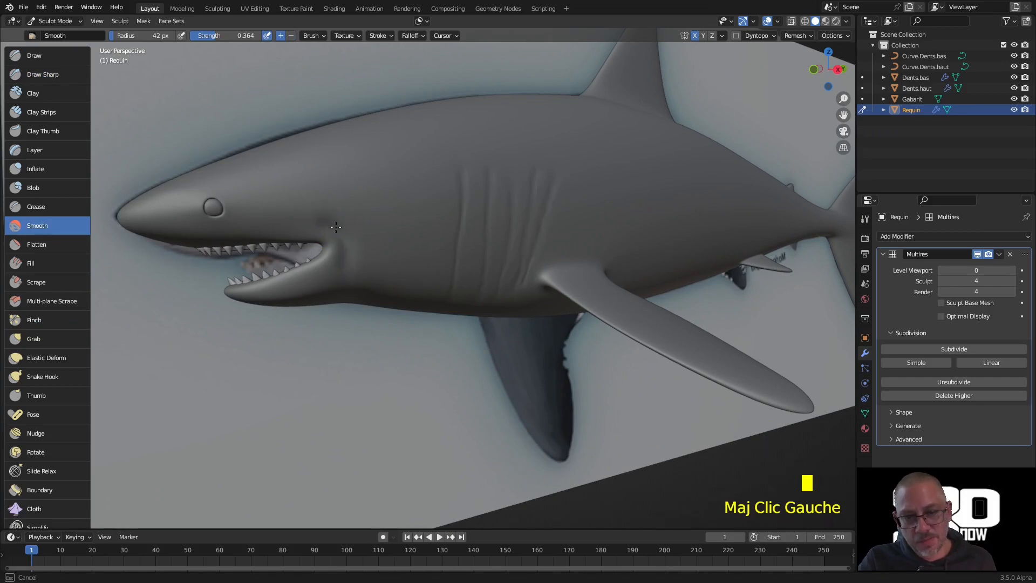
mouse_move(320, 215)
left_mouse_down("shift")
mouse_move(353, 256)
mouse_move(341, 272)
left_mouse_up("shift")
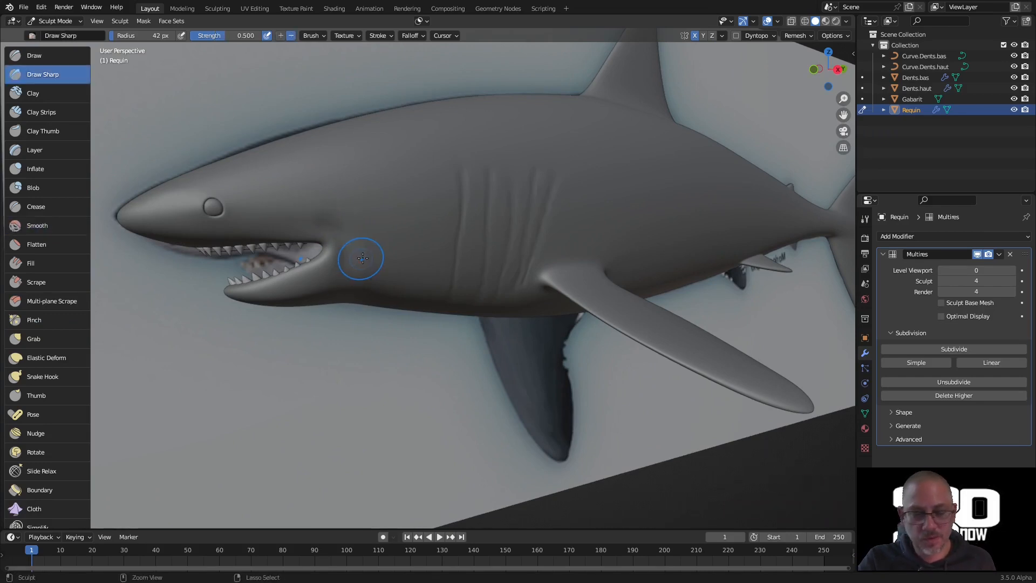
key("ctrl+e")
key("ctrl+z")
key("ctrl+z")
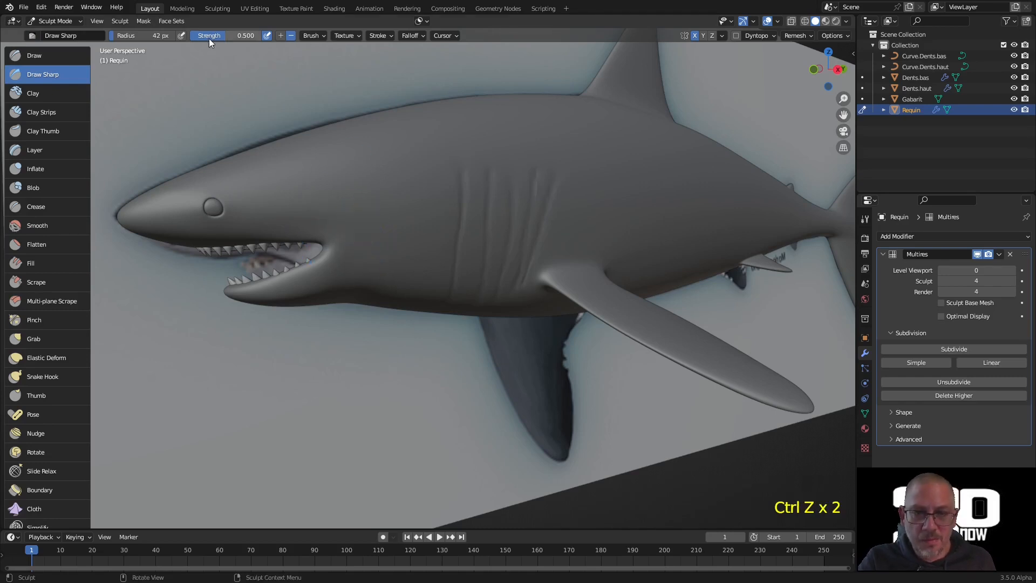
Carve a fold around the mouth corner with Draw Sharp at strength 0.284 and radius 22 px, and soften it.
left_click_drag(215, 37, 208, 37)
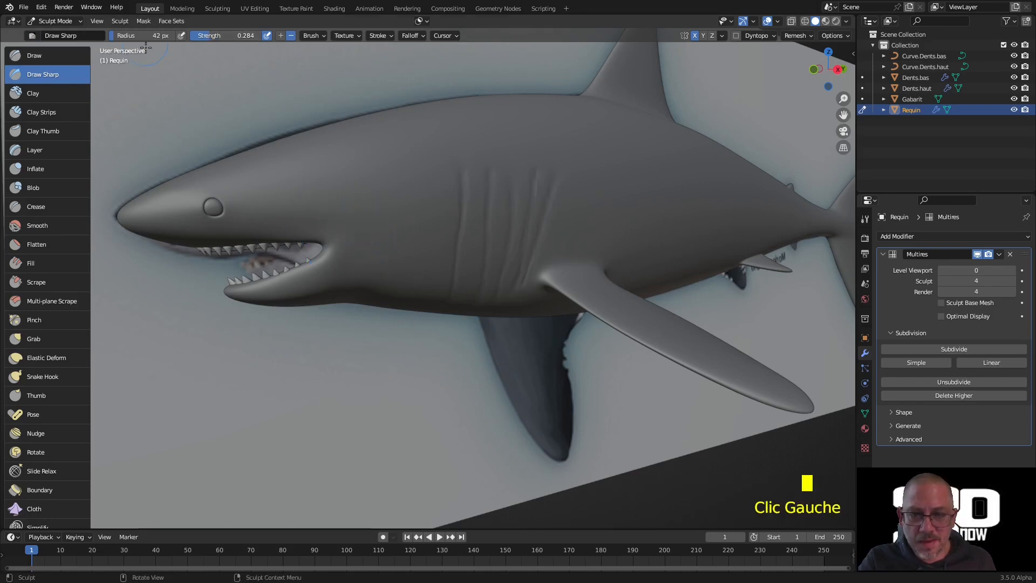
key("f")
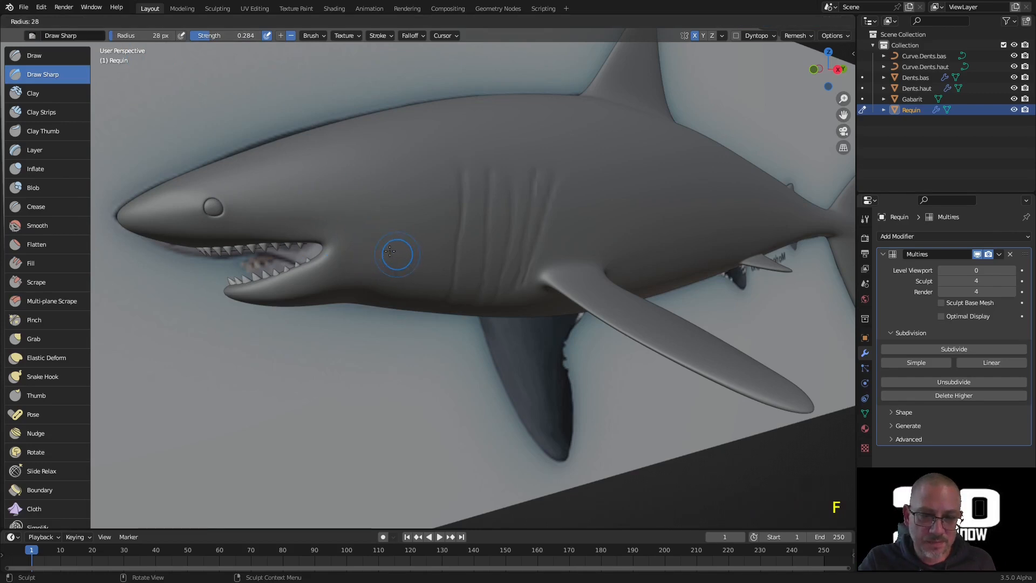
left_click(386, 251)
mouse_move(322, 226)
left_mouse_down()
mouse_move(347, 239)
mouse_move(364, 272)
left_mouse_up()
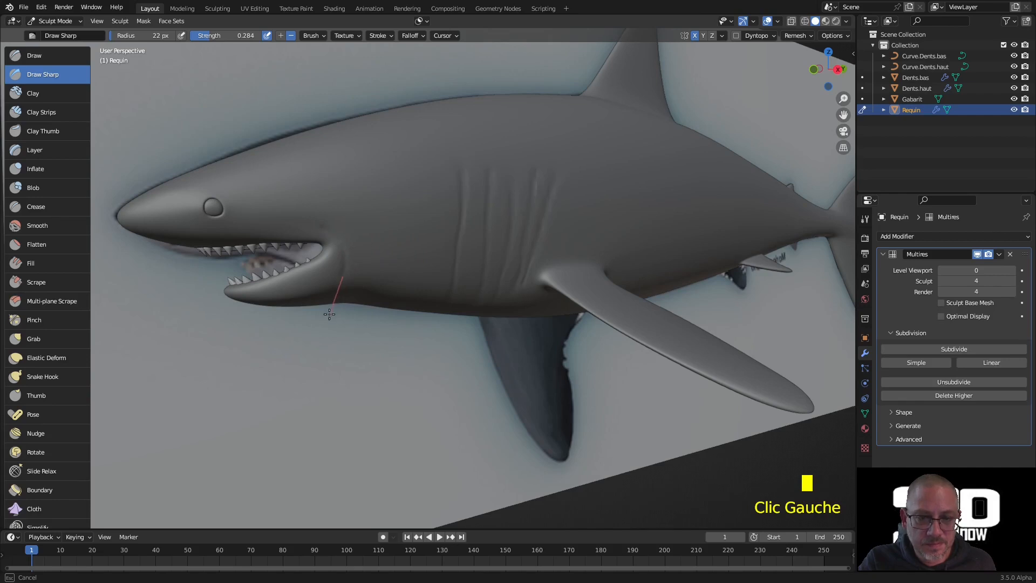
left_click(345, 275, "shift")
left_click(330, 235, "shift")
left_click(507, 198, "shift")
Raise a thin ridge along the flank from behind the pectoral fin to the tail base with inverted Draw Sharp.
middle_click_drag(514, 197, 330, 206)
scroll(527, 222, "down", 3)
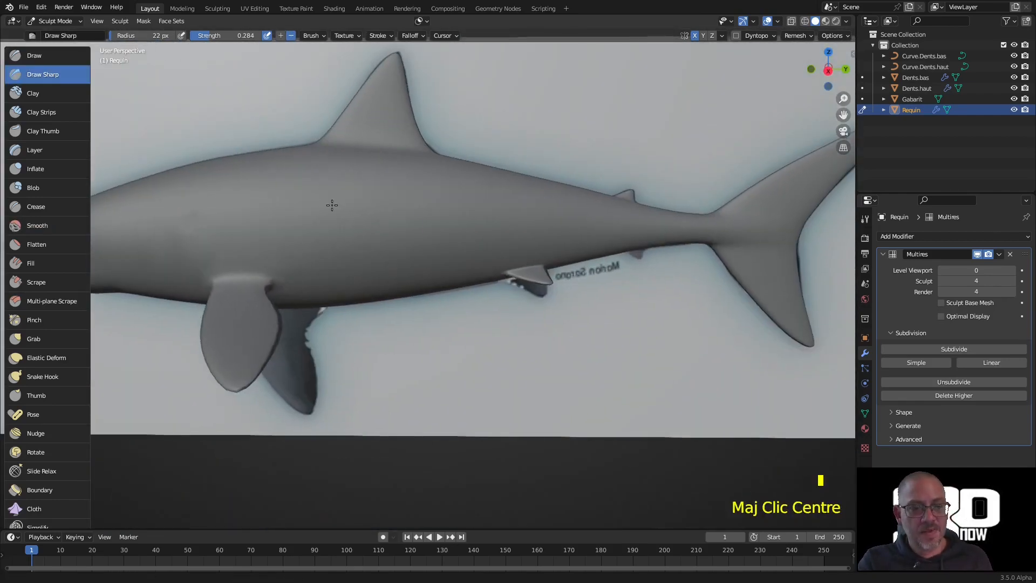
scroll(646, 227, "up", 1)
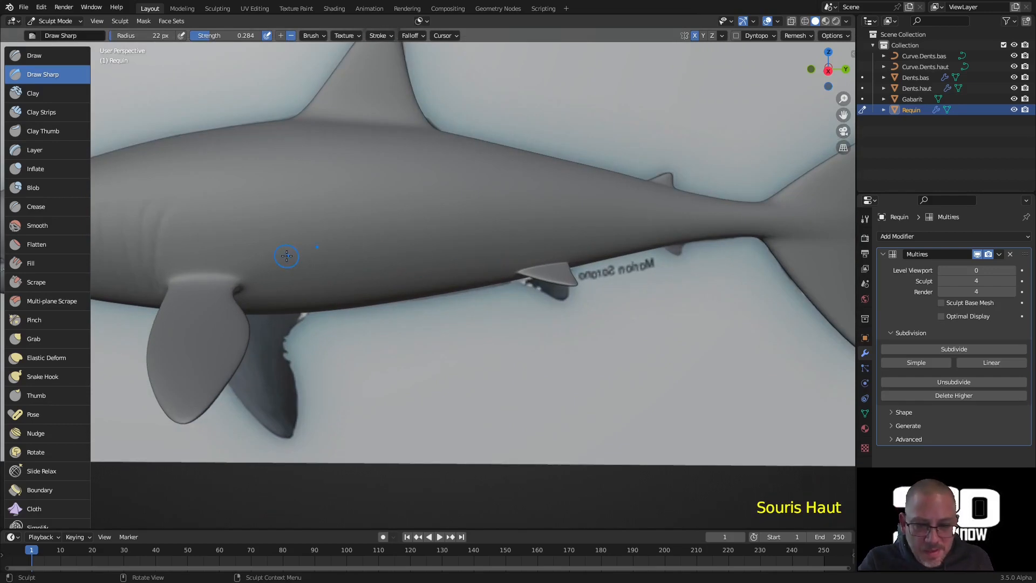
left_click_drag(259, 254, 261, 255, "ctrl")
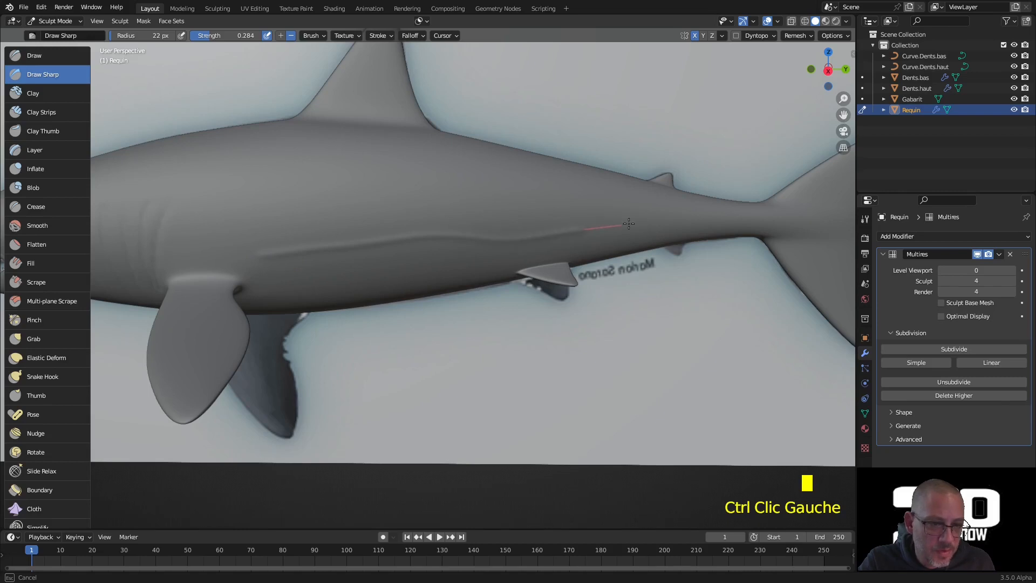
left_click_drag(623, 224, 714, 218, "ctrl")
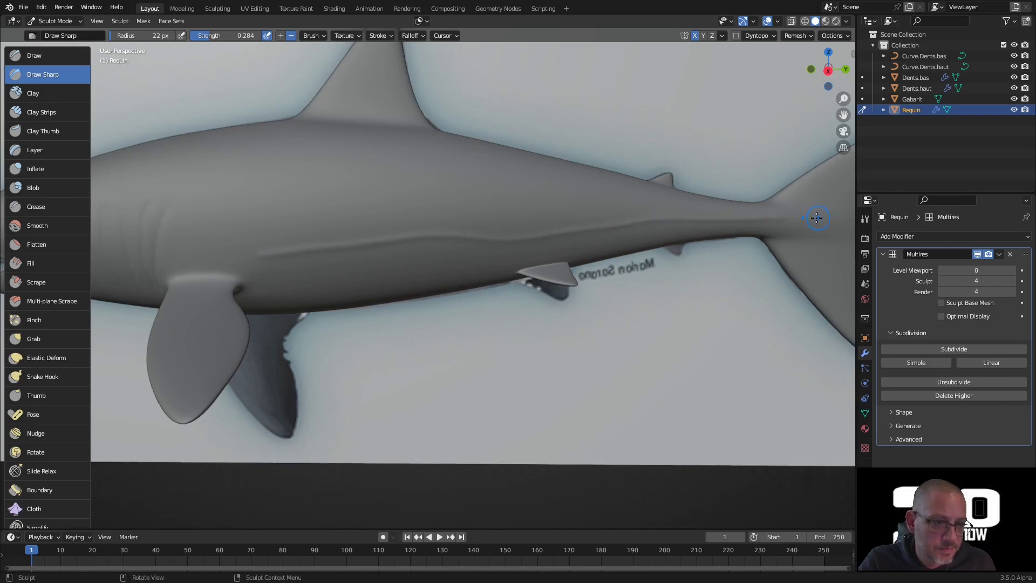
Smooth the flank ridge along its length and blend its front end using a brush radius of 85 px.
left_click_drag(805, 216, 800, 220, "shift")
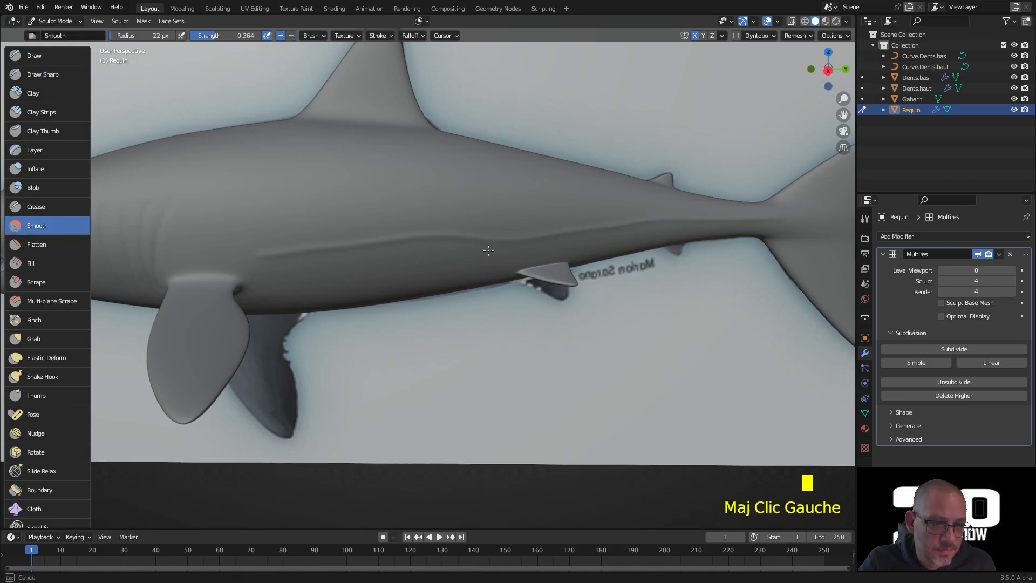
left_click_drag(262, 264, 402, 232, "shift")
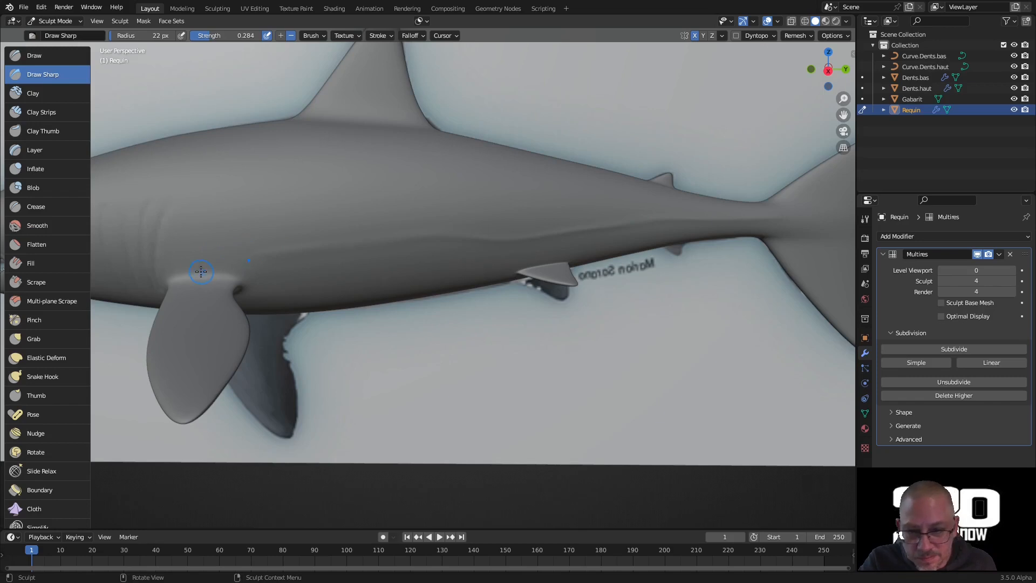
key("f")
key("f")
left_click(276, 241, "shift")
left_click(277, 242, "shift")
left_click(280, 242, "shift")
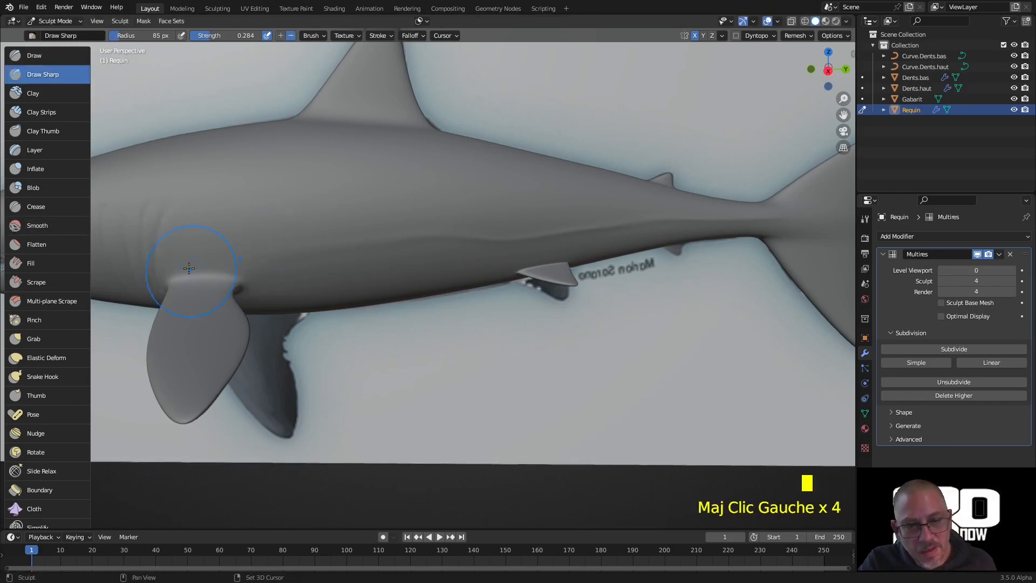
Examine the gill slits, mouth corner fold and flank ridge from several angles.
scroll(475, 189, "down", 2)
mouse_move(475, 190)
middle_mouse_down()
mouse_move(482, 201)
mouse_move(448, 204)
mouse_move(474, 208)
mouse_move(465, 187)
middle_mouse_up()
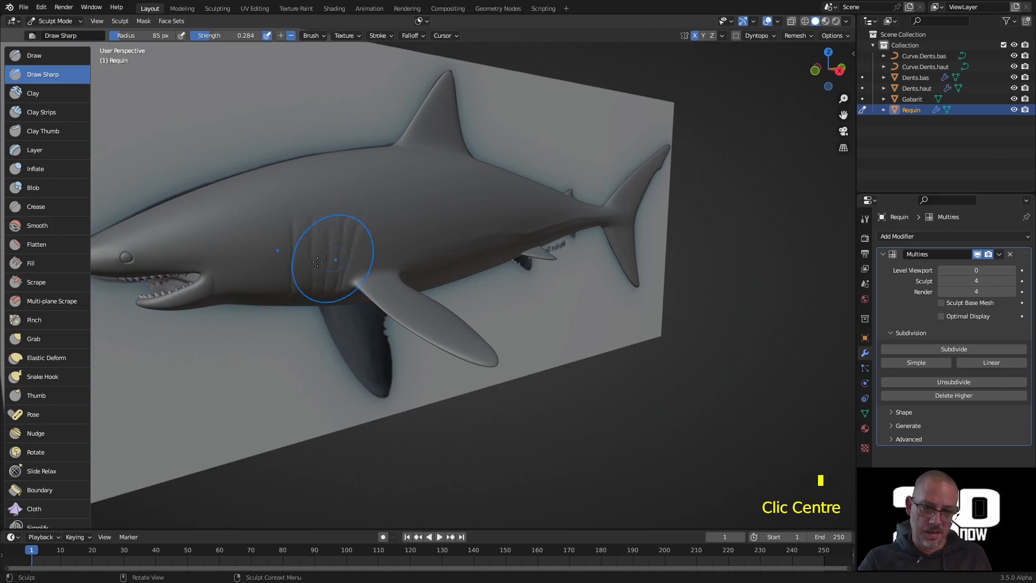
left_click_drag(300, 261, 304, 246)
left_click_drag(322, 239, 323, 237)
left_click_drag(323, 240, 324, 233)
scroll(324, 259, "down", 2)
middle_click_drag(324, 273, 333, 274)
scroll(453, 238, "up", 2)
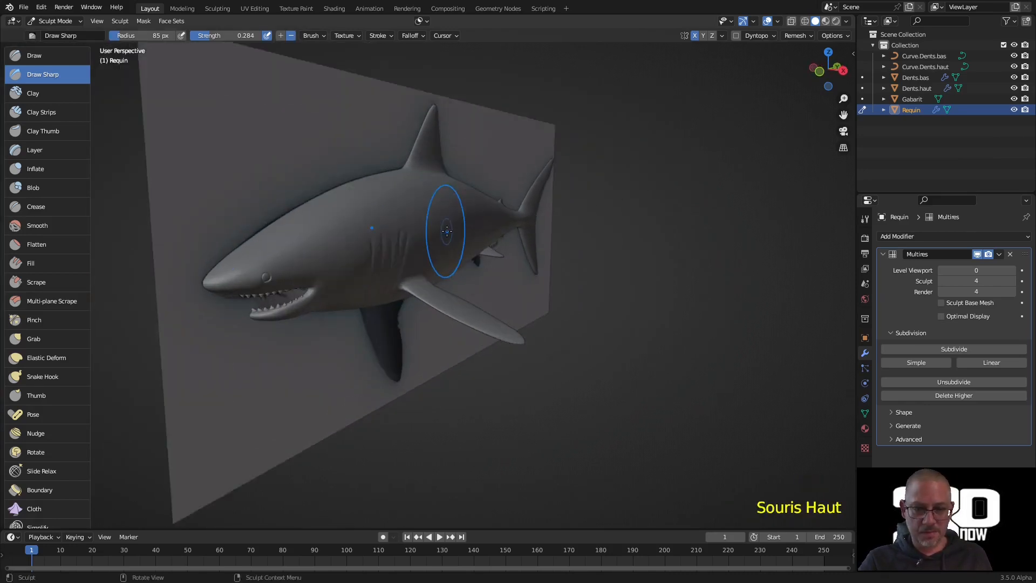
middle_click_drag(444, 238, 384, 236)
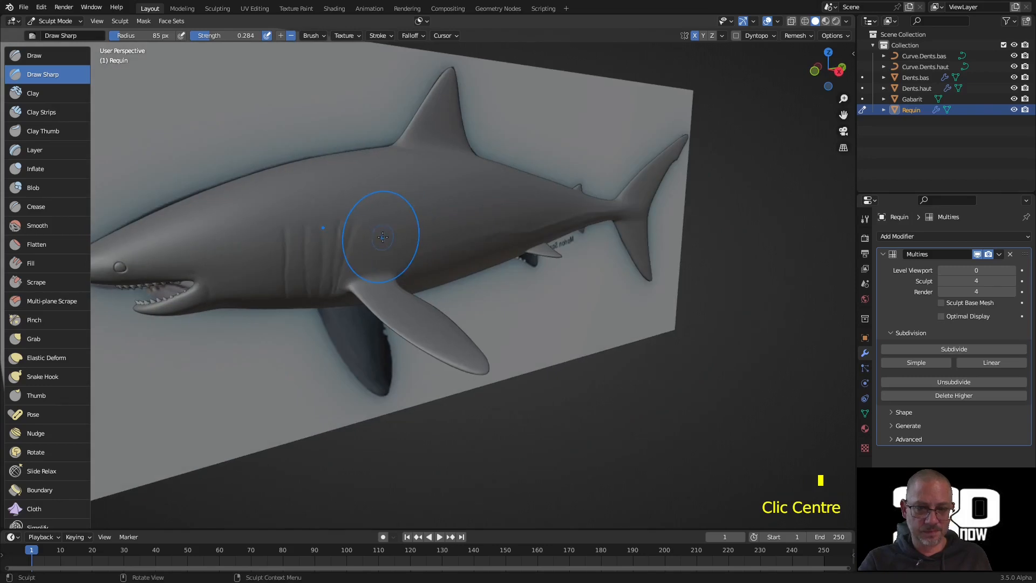
mouse_move(221, 289)
left_mouse_down("shift")
mouse_move(220, 297)
mouse_move(238, 290)
left_mouse_up("shift")
mouse_move(238, 289)
middle_mouse_down()
mouse_move(322, 289)
mouse_move(312, 301)
mouse_move(330, 309)
middle_mouse_up()
middle_click_drag(379, 258, 452, 287, "shift")
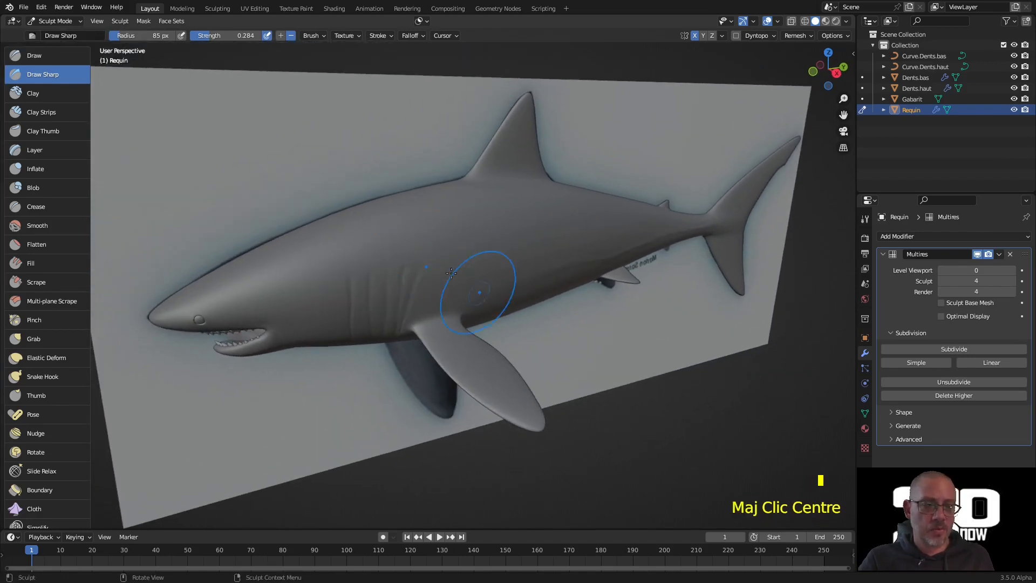
middle_click_drag(390, 283, 532, 214)
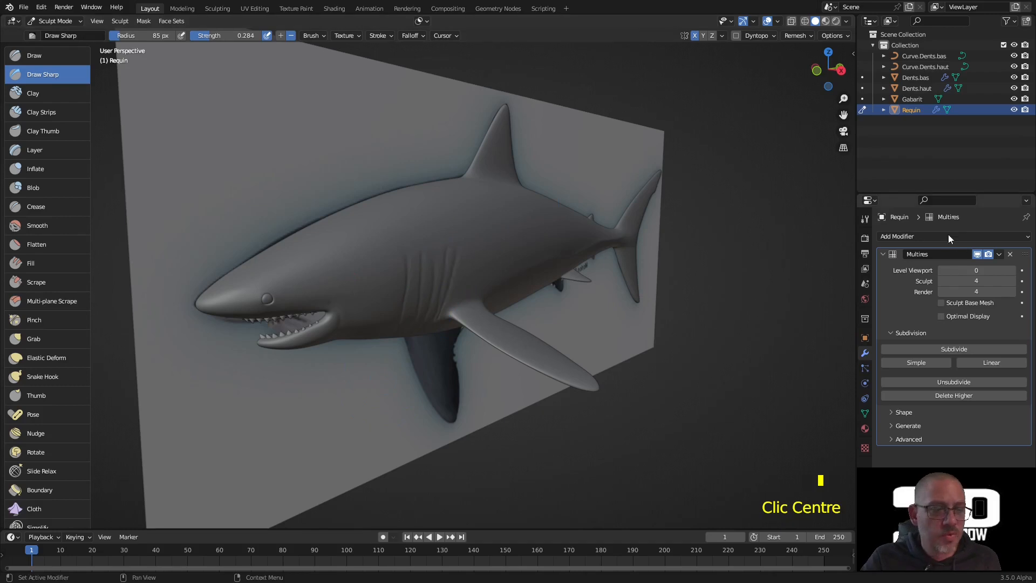
mouse_move(533, 278)
middle_mouse_down("shift")
mouse_move(580, 300)
mouse_move(535, 297)
middle_mouse_up("shift")
mouse_move(446, 260)
left_mouse_down("shift")
mouse_move(427, 277)
mouse_move(416, 251)
left_mouse_up("shift")
middle_click_drag(415, 251, 456, 309)
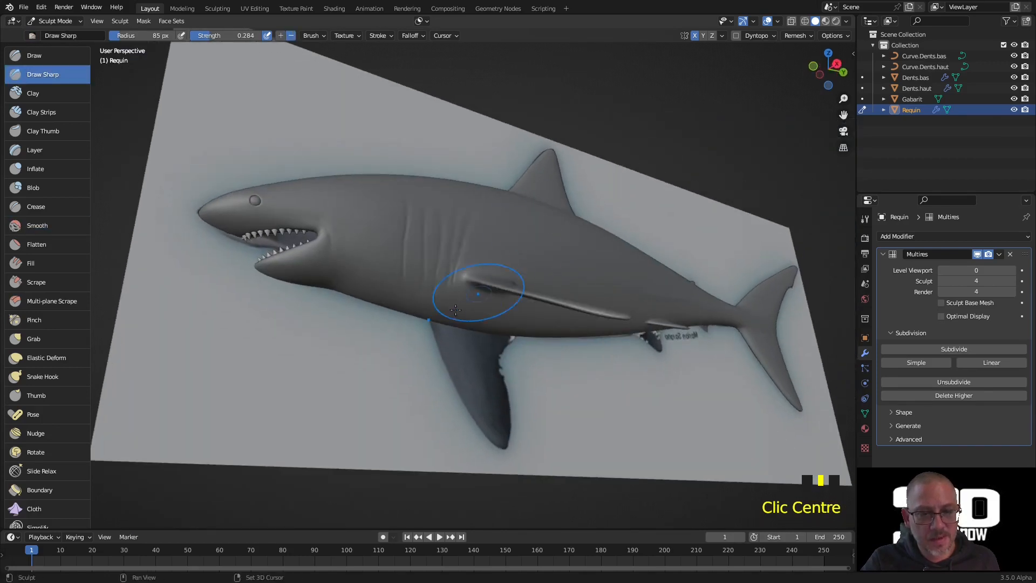
mouse_move(422, 290)
left_mouse_down("shift")
mouse_move(412, 302)
mouse_move(429, 289)
left_mouse_up("shift")
Tighten the first two gill slits again using the Pinch brush with an 85 px radius.
scroll(432, 286, "up", 2)
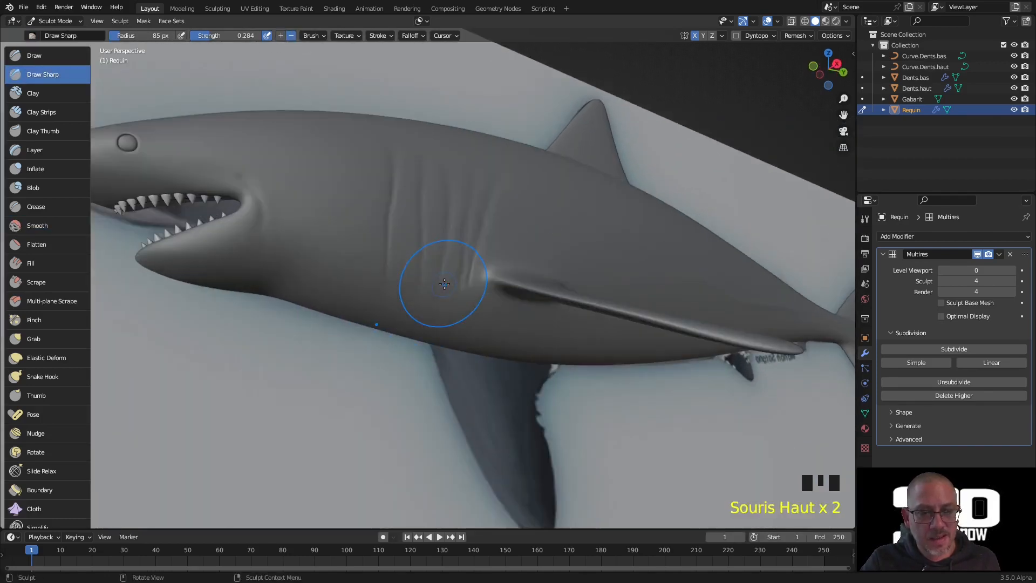
middle_click_drag(431, 286, 449, 317)
scroll(449, 317, "up", 3)
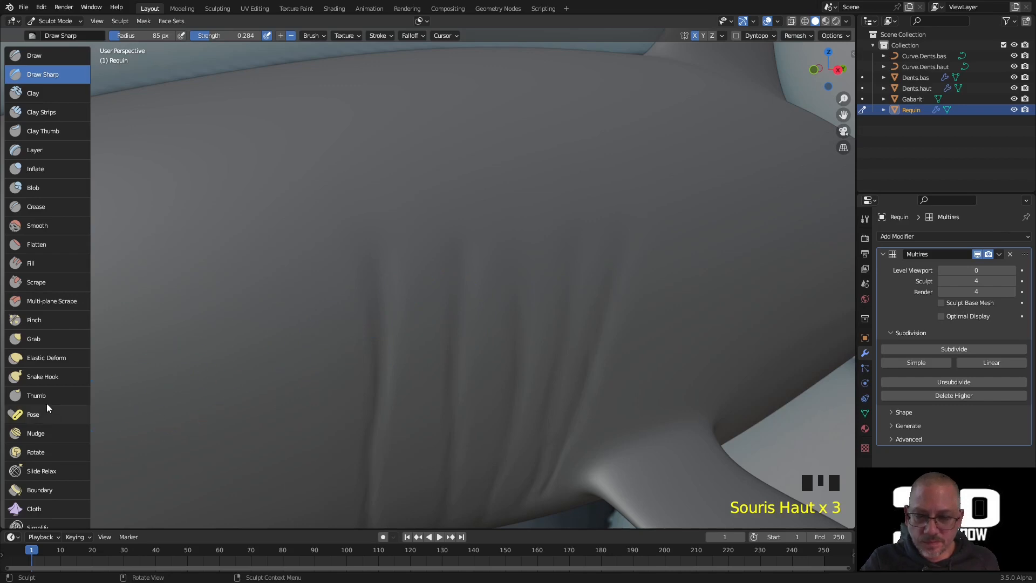
left_click(35, 319)
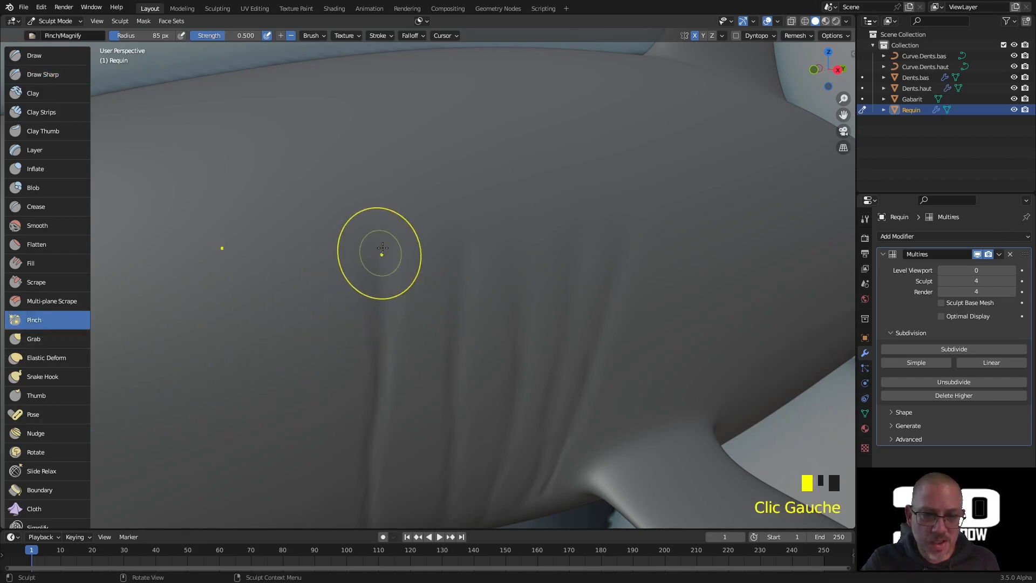
left_click(382, 267)
left_click(448, 277)
left_click(468, 224)
left_click_drag(466, 238, 445, 414)
left_click_drag(451, 388, 447, 490)
Pinch the third, fourth and fifth gill slits from their upper ends down toward the pectoral fin.
left_click_drag(544, 229, 510, 389)
left_click_drag(510, 371, 485, 486)
left_click_drag(581, 237, 567, 378)
left_click(576, 275)
left_click(562, 361)
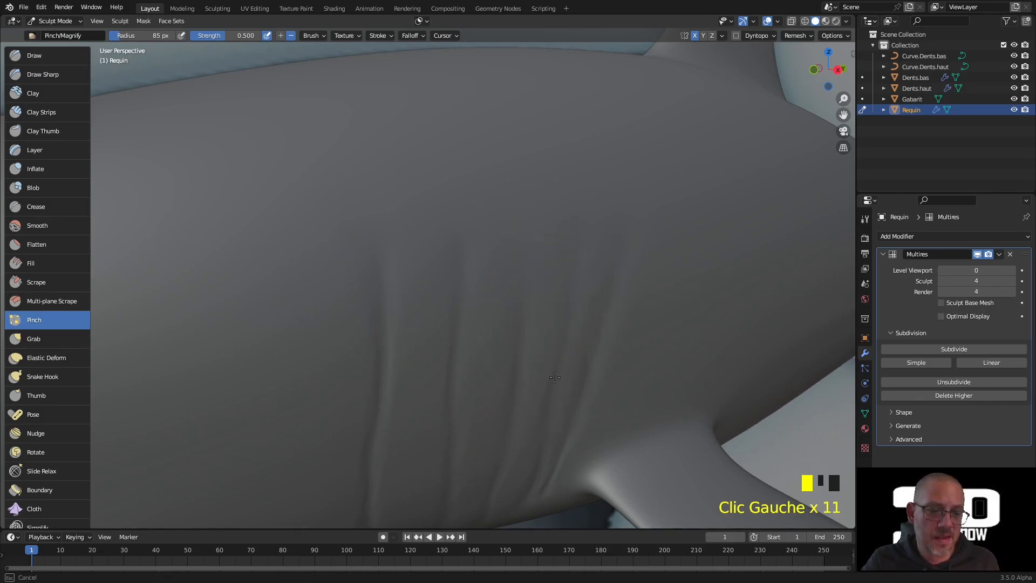
left_click_drag(523, 490, 520, 497)
left_click_drag(625, 246, 561, 464)
left_click_drag(626, 275, 591, 400)
Pinch the lower part of the middle gill slits, then smooth their lower ends into the belly.
middle_click_drag(609, 347, 594, 326)
left_click_drag(528, 339, 508, 390)
left_click(505, 387)
left_click(505, 389, "shift")
left_click(490, 448, "shift")
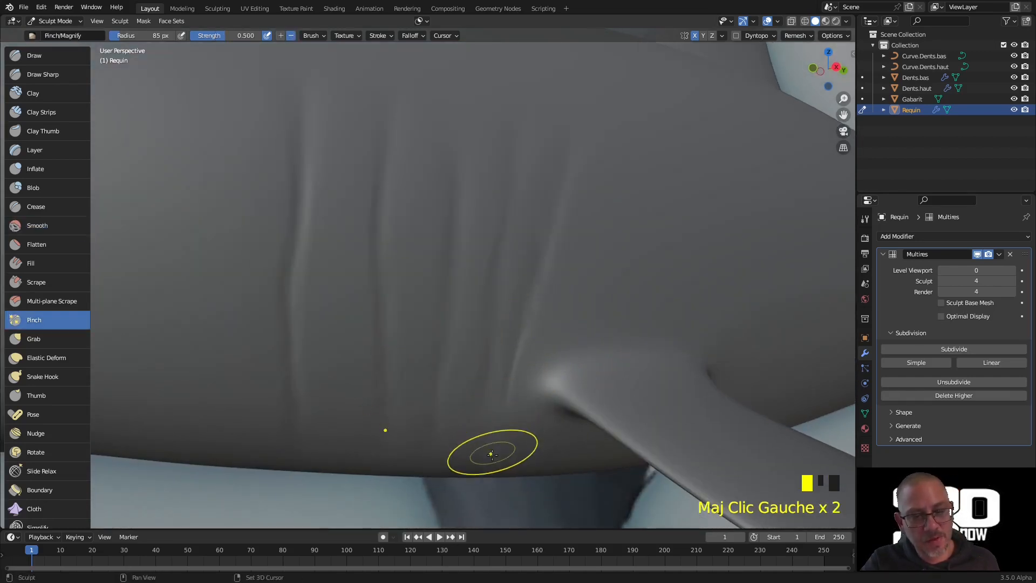
left_click(429, 437, "shift")
left_click(430, 436, "shift")
left_click(447, 363, "shift")
scroll(446, 361, "down", 3)
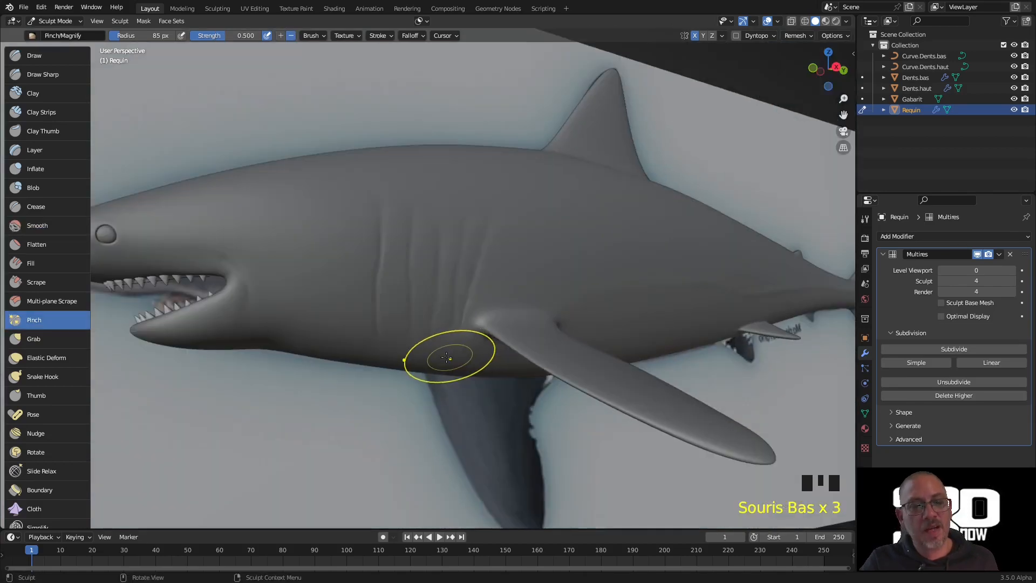
middle_click_drag(358, 320, 455, 324)
mouse_move(381, 416)
middle_mouse_down()
mouse_move(405, 425)
mouse_move(474, 363)
mouse_move(495, 370)
middle_mouse_up()
scroll(487, 375, "down", 3)
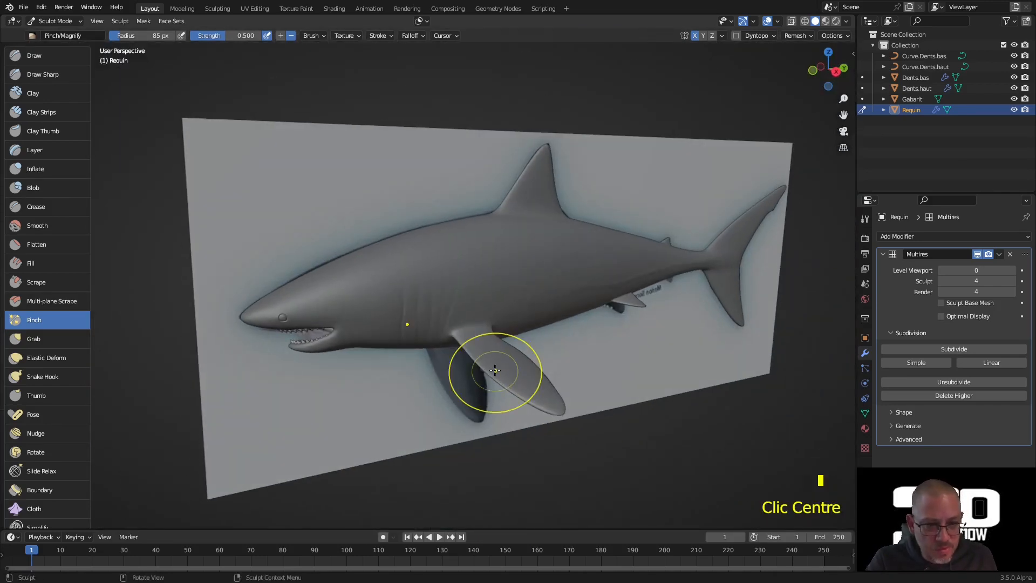